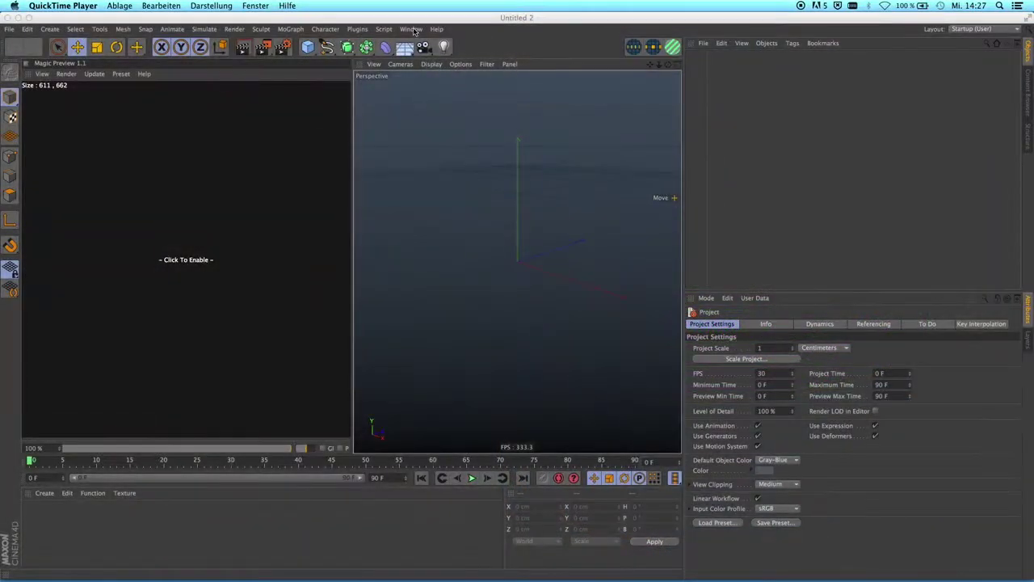
Add iDani_worn_edges_script to the top toolbar, then load the iDani_worn_edges.c4d scene.
click(414, 31)
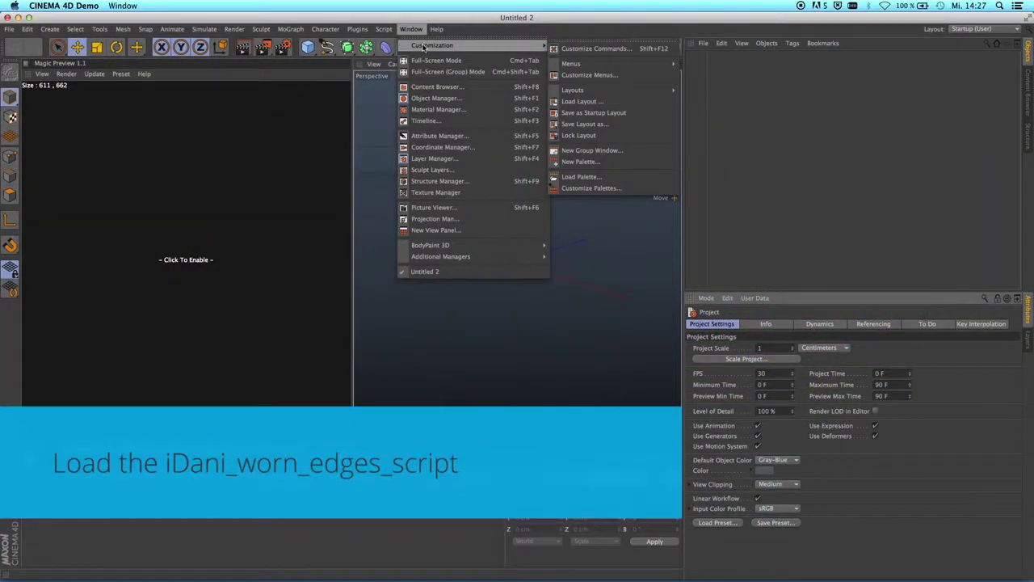
click(588, 48)
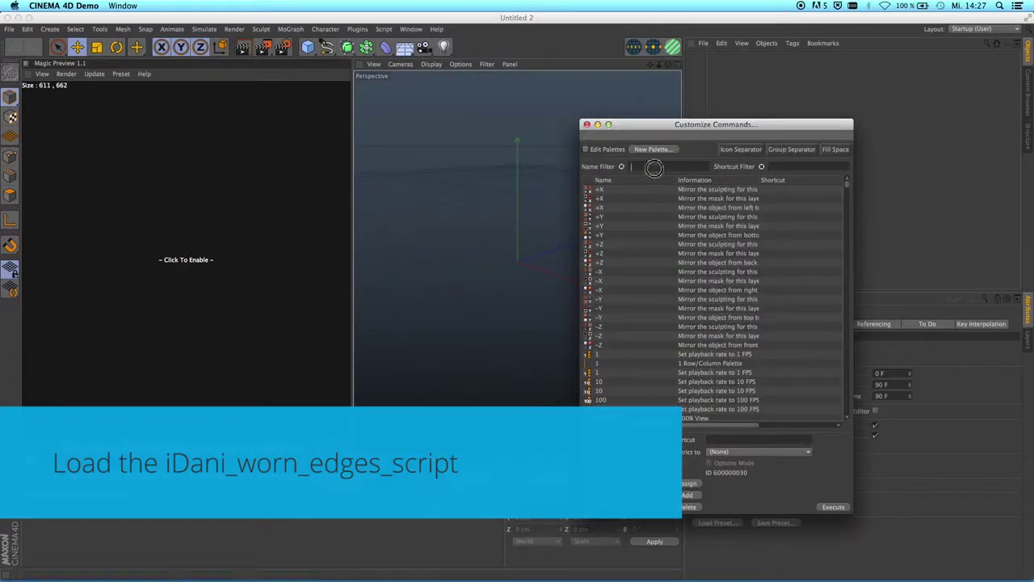
text(ida)
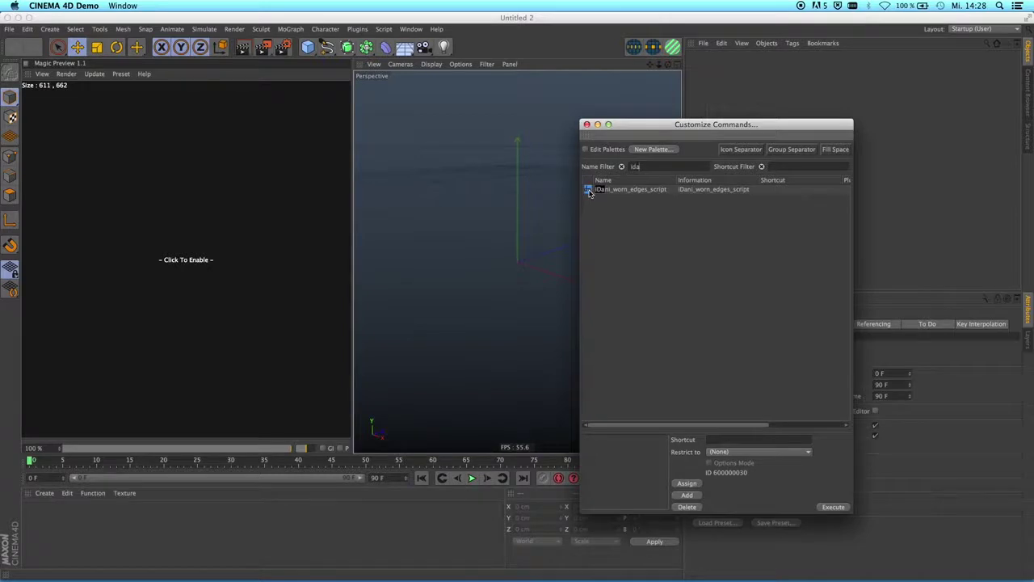
drag(589, 191, 613, 53)
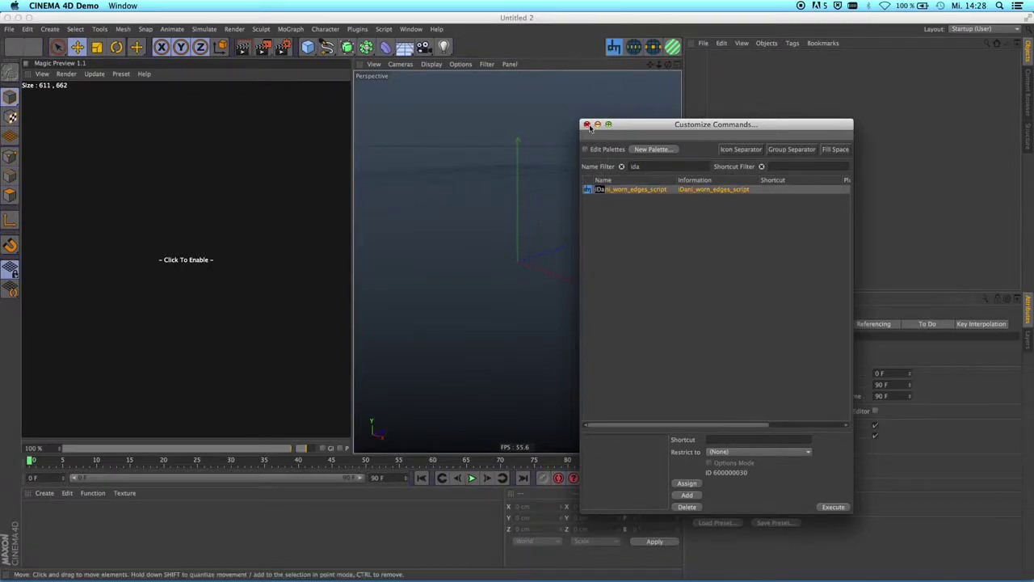
click(587, 125)
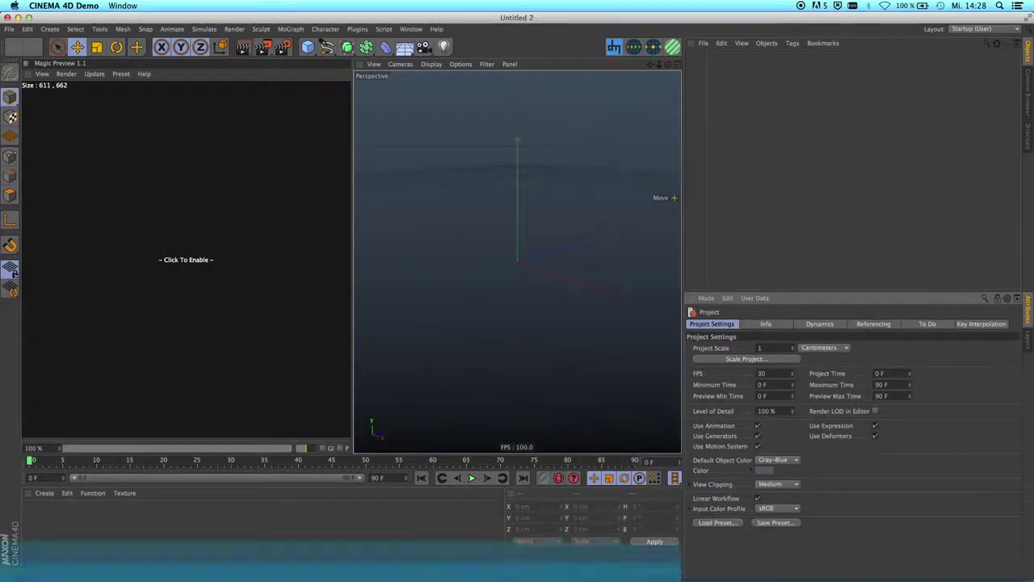
drag(526, 347, 458, 353)
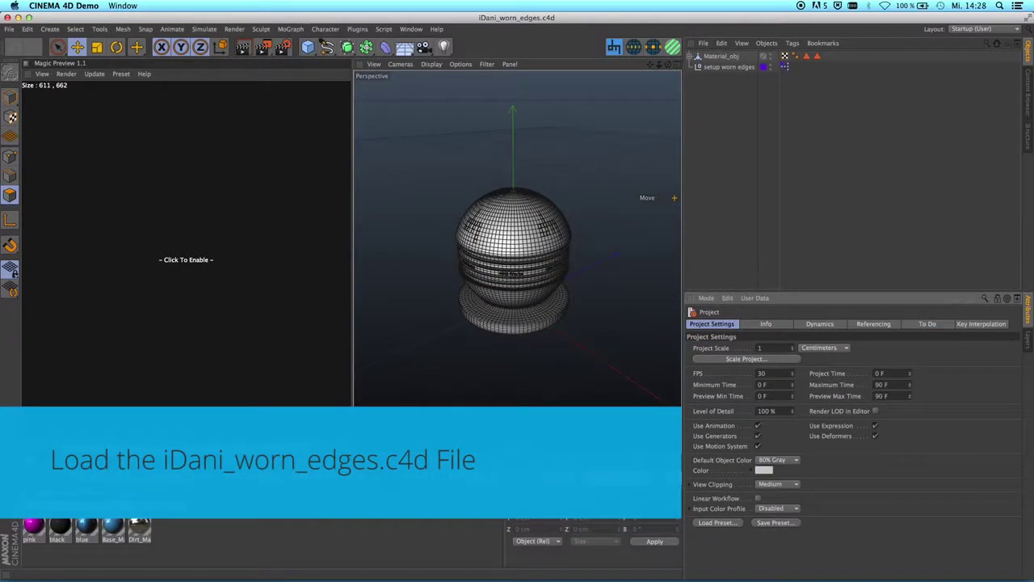
Enable Magic Preview, zoom into the sphere, and select the setup worn edges object.
click(194, 261)
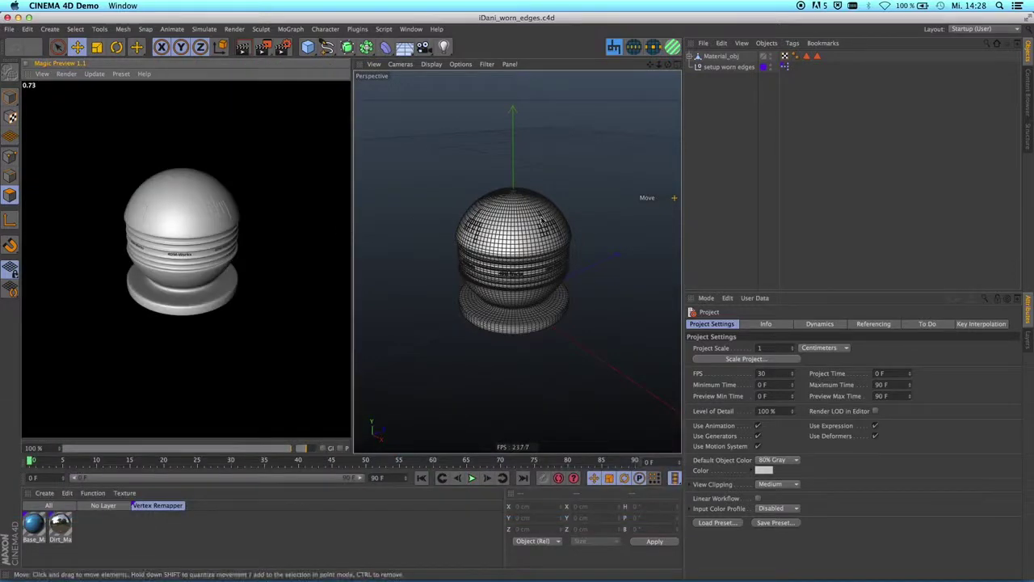
scroll(529, 227, up, 3)
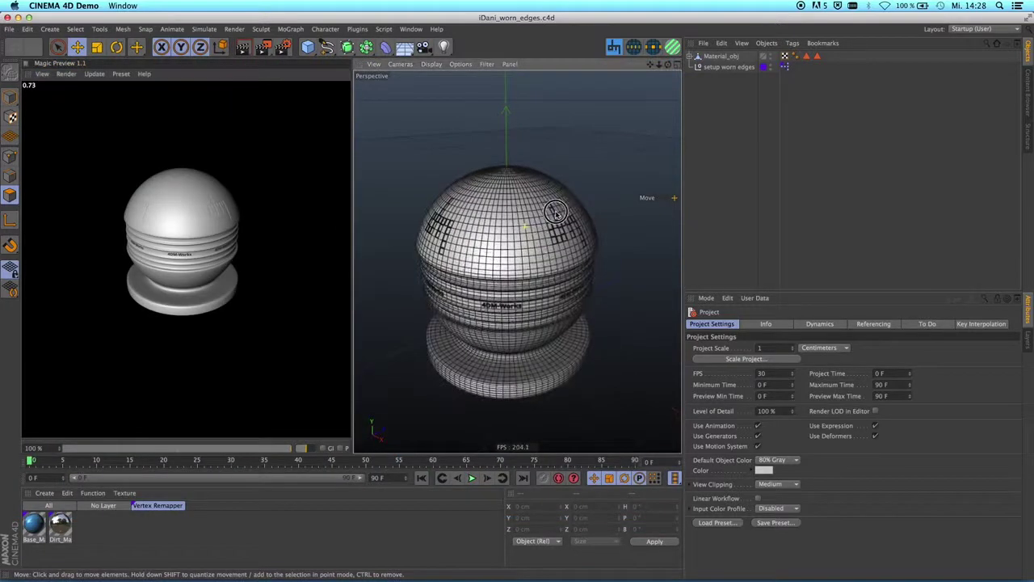
click(726, 68)
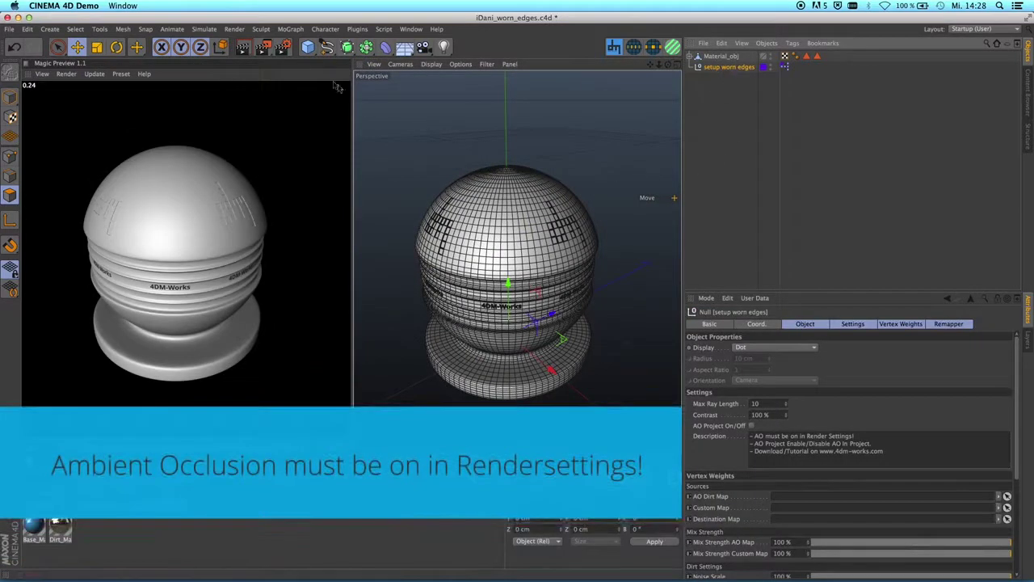
click(283, 47)
Check the Ambient Occlusion render page, toggling Apply to Project on and off, then close Render Settings.
click(107, 122)
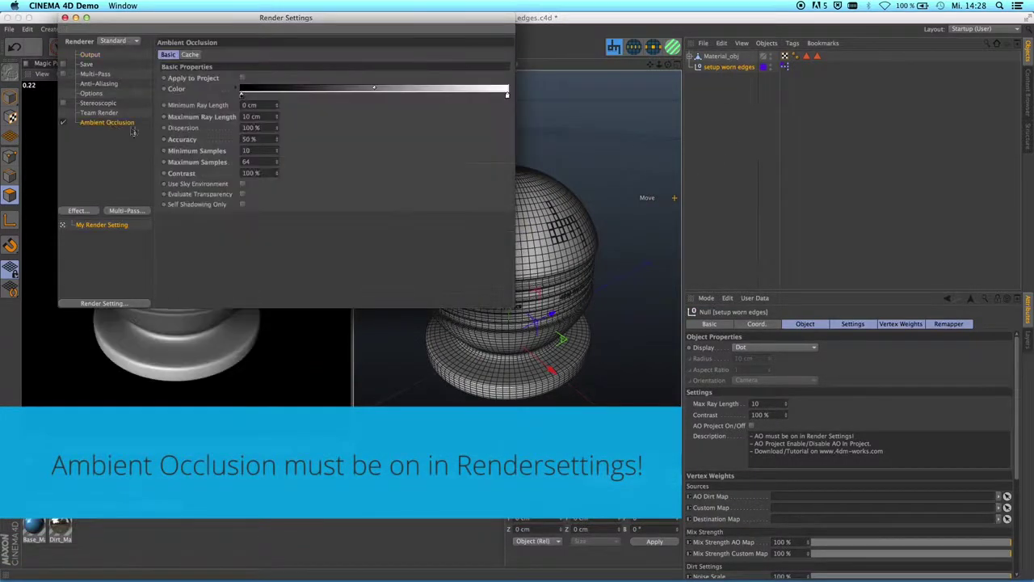
click(850, 323)
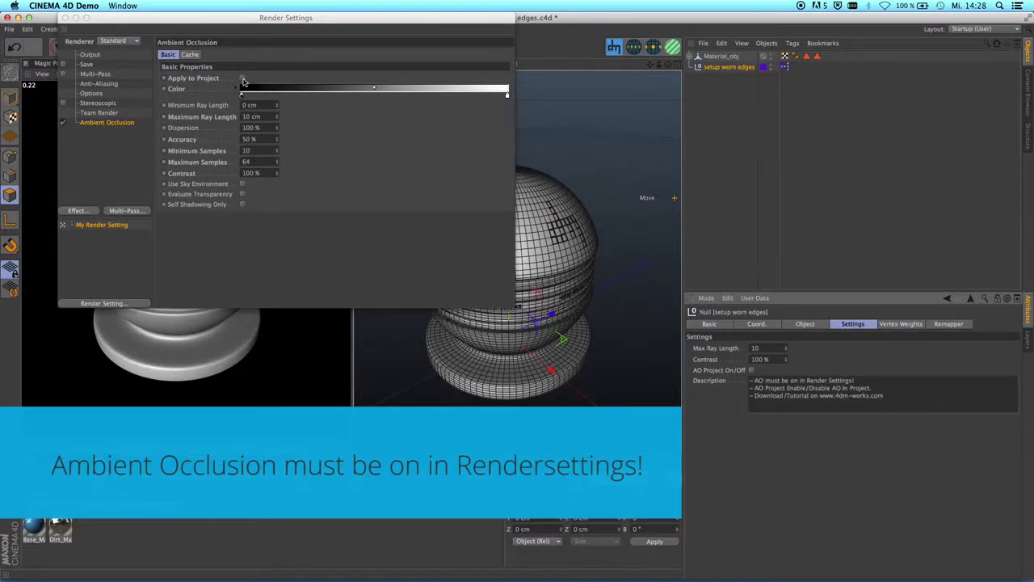
click(752, 369)
click(751, 370)
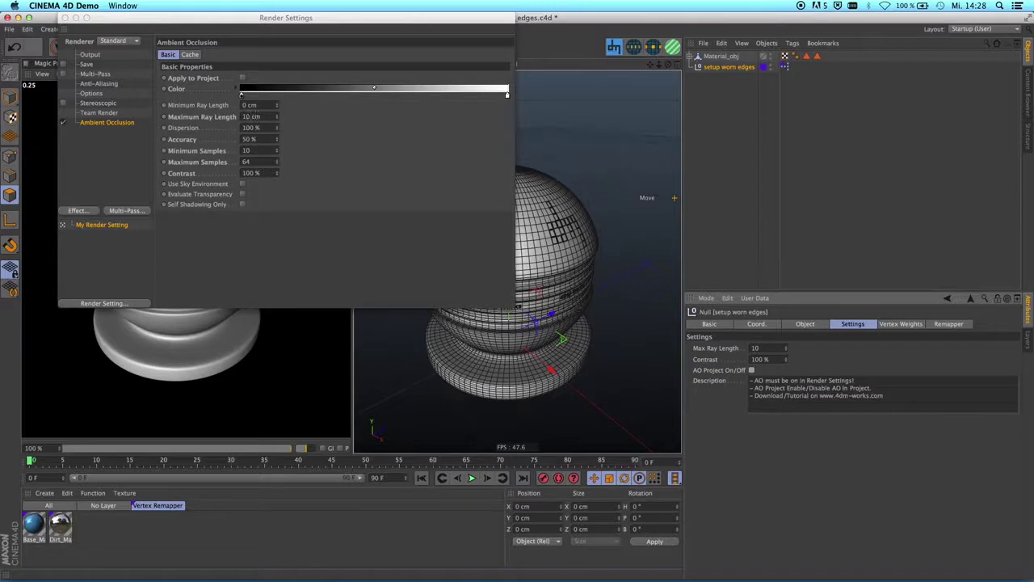
click(65, 18)
click(720, 55)
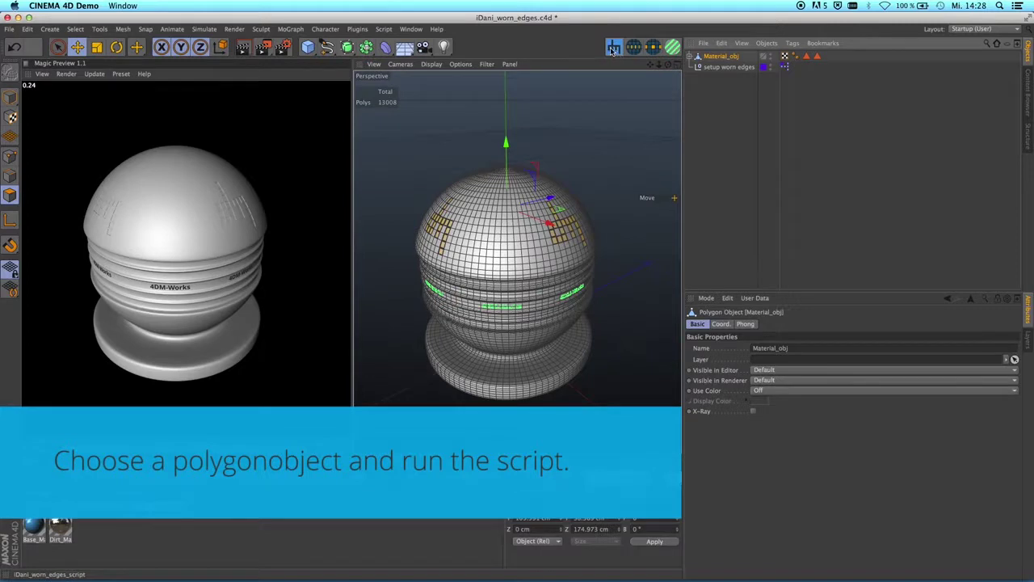
Run the worn-edges script on Material_obj and inspect its AO Dirt, Custom Dirt and Destination maps.
click(613, 47)
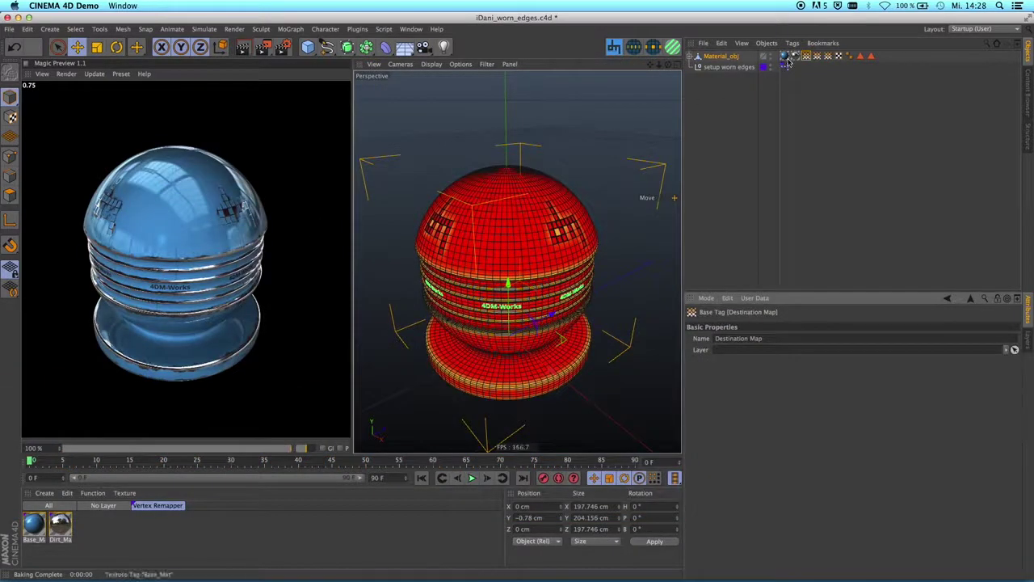
click(827, 57)
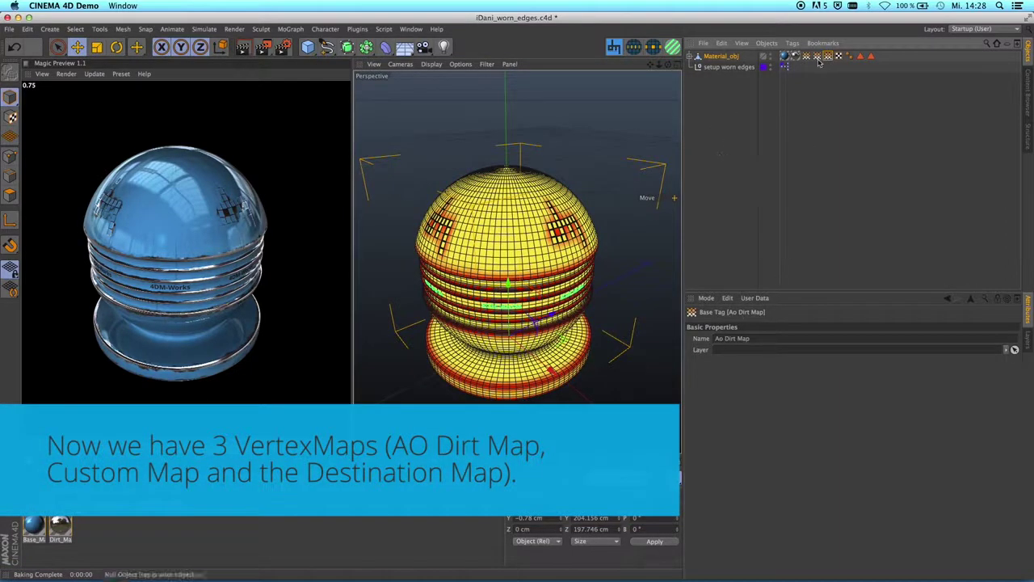
click(817, 56)
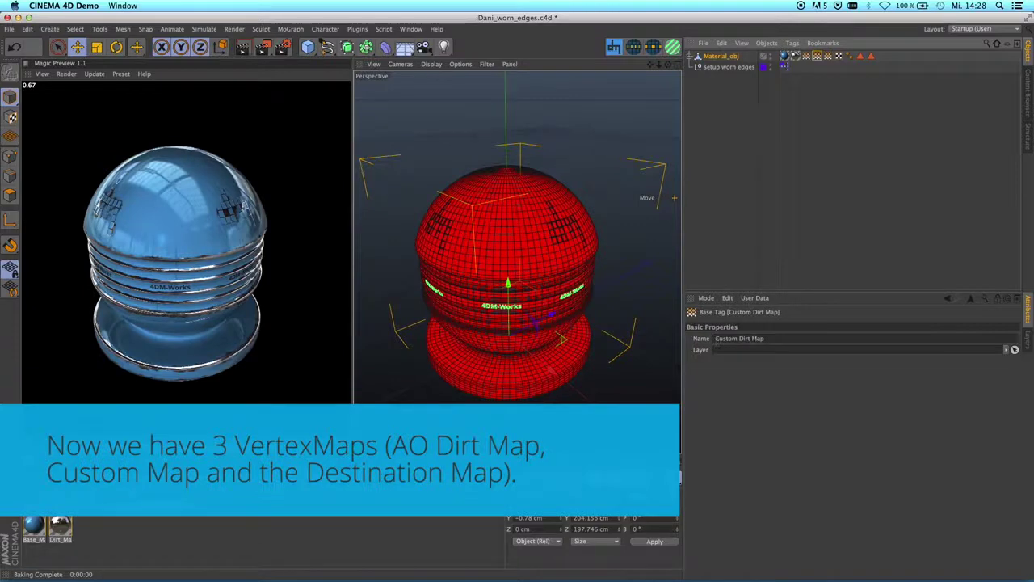
click(806, 57)
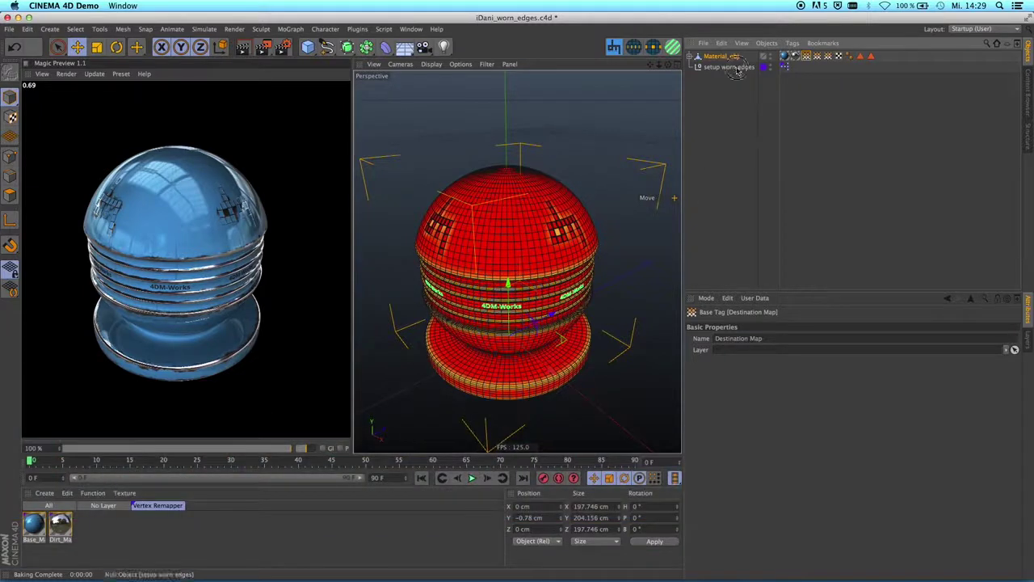
Re-bake Material_obj's worn edges with Max Ray Length 30, then return setup worn edges to 10.
click(734, 67)
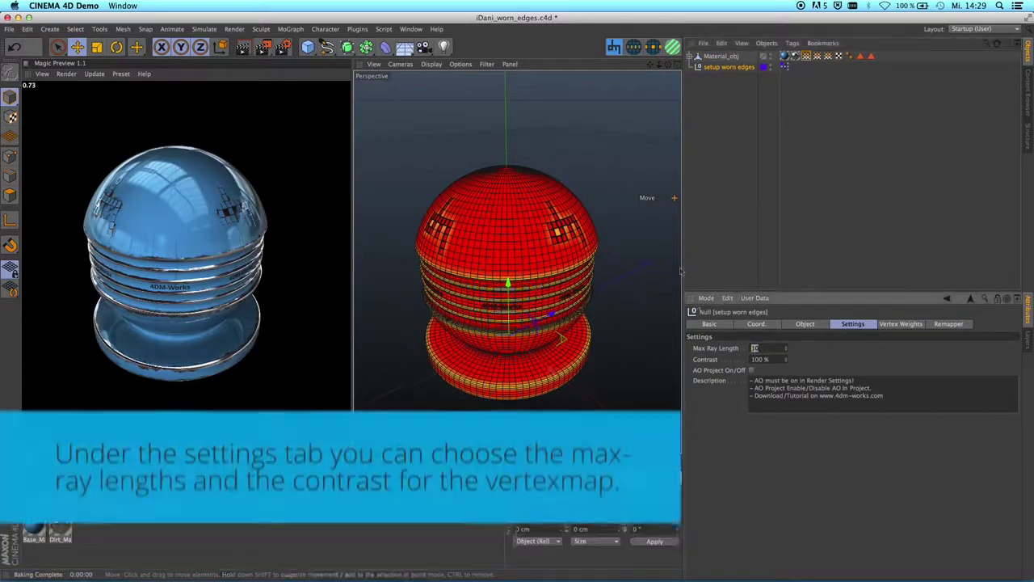
key(Return)
click(720, 56)
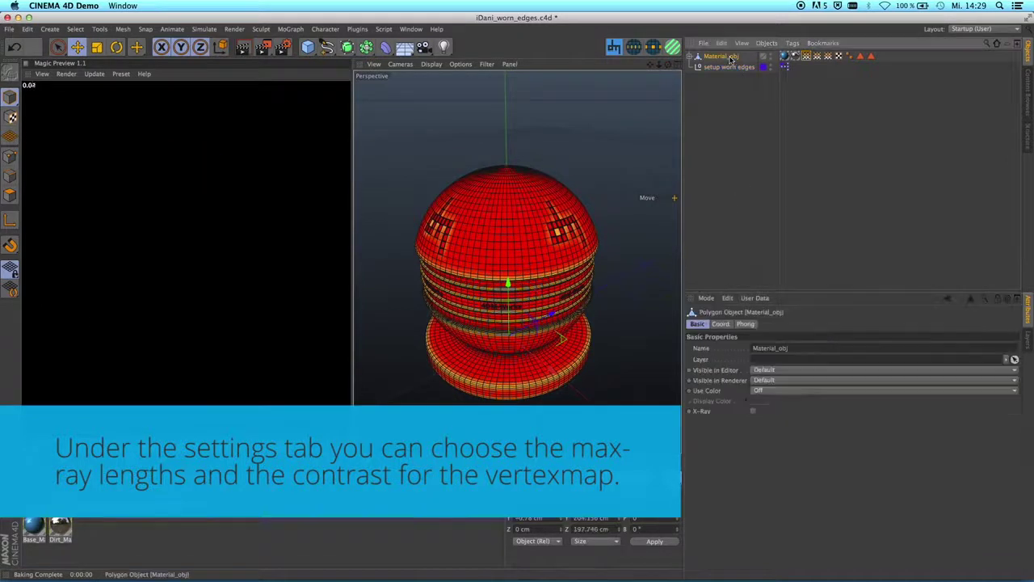
click(614, 48)
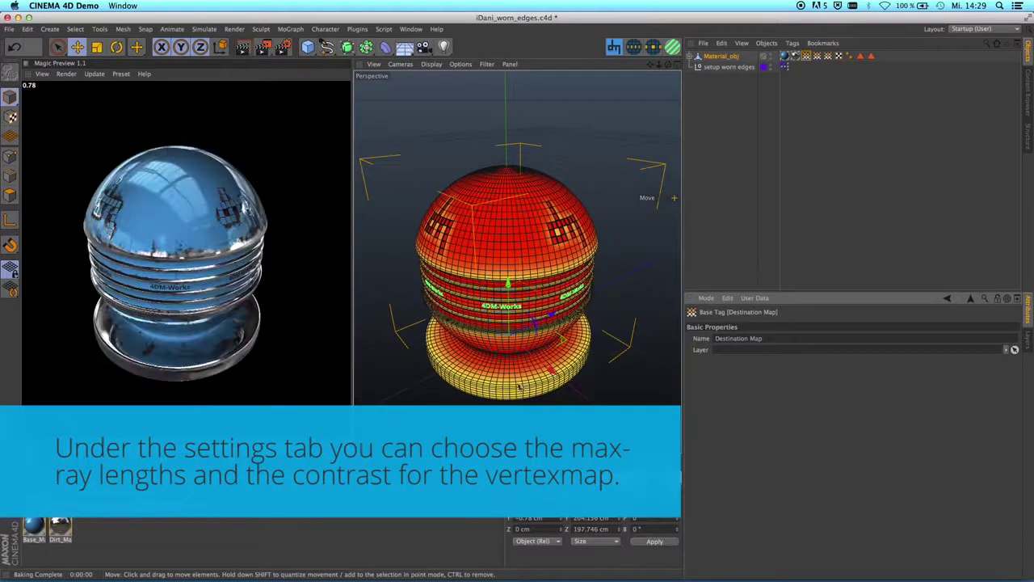
click(731, 67)
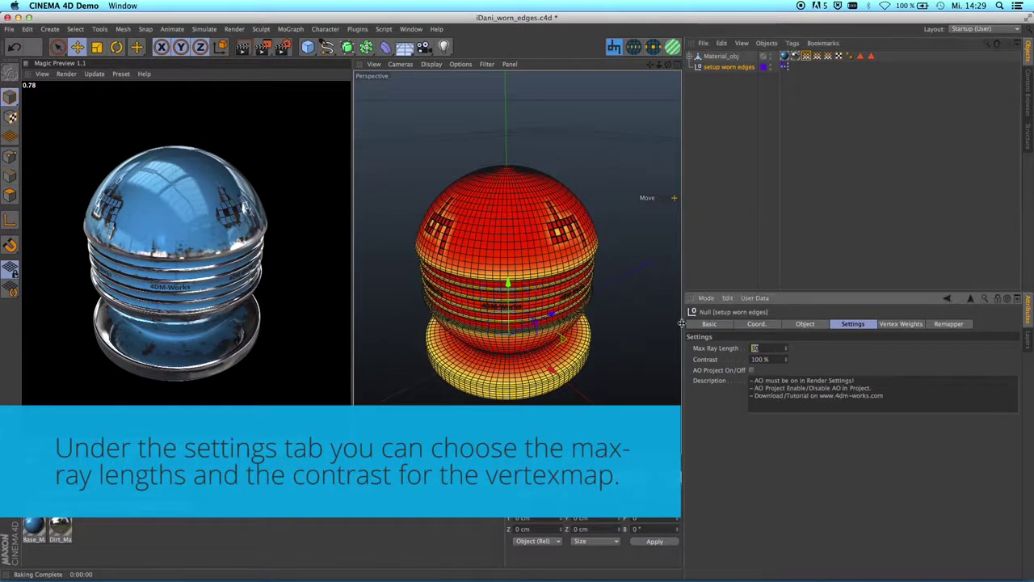
click(723, 56)
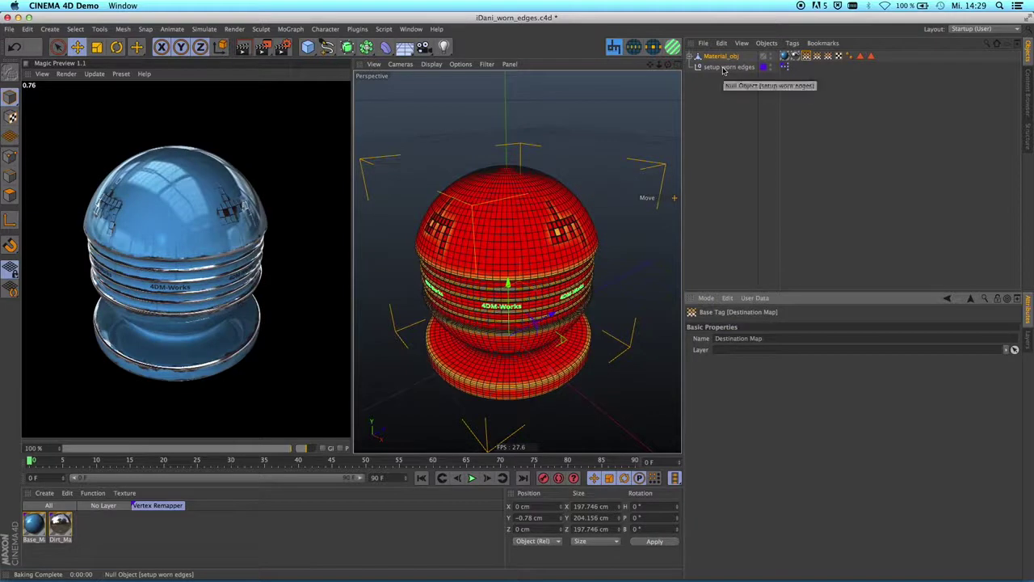
click(727, 68)
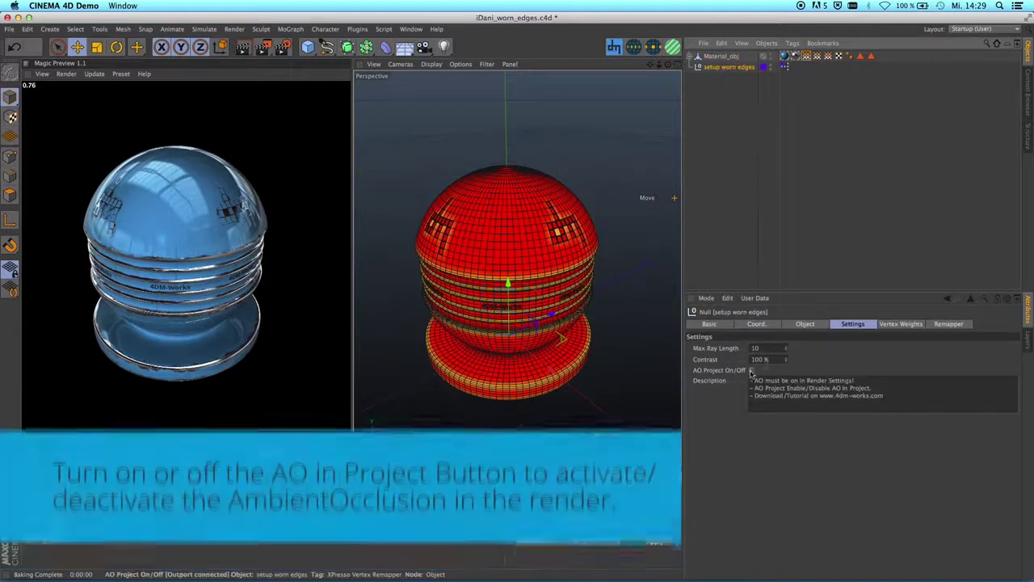
click(750, 370)
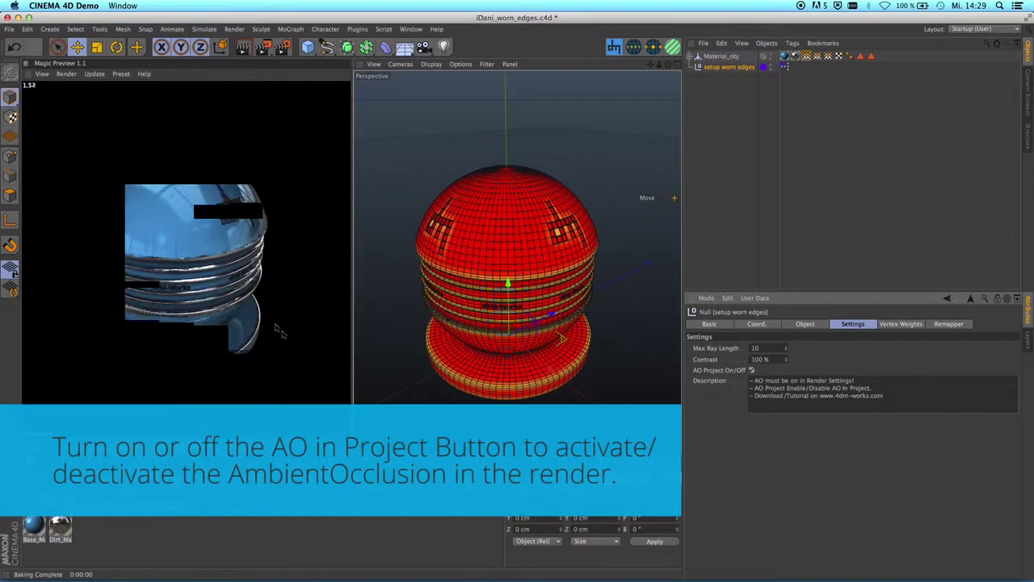
click(751, 370)
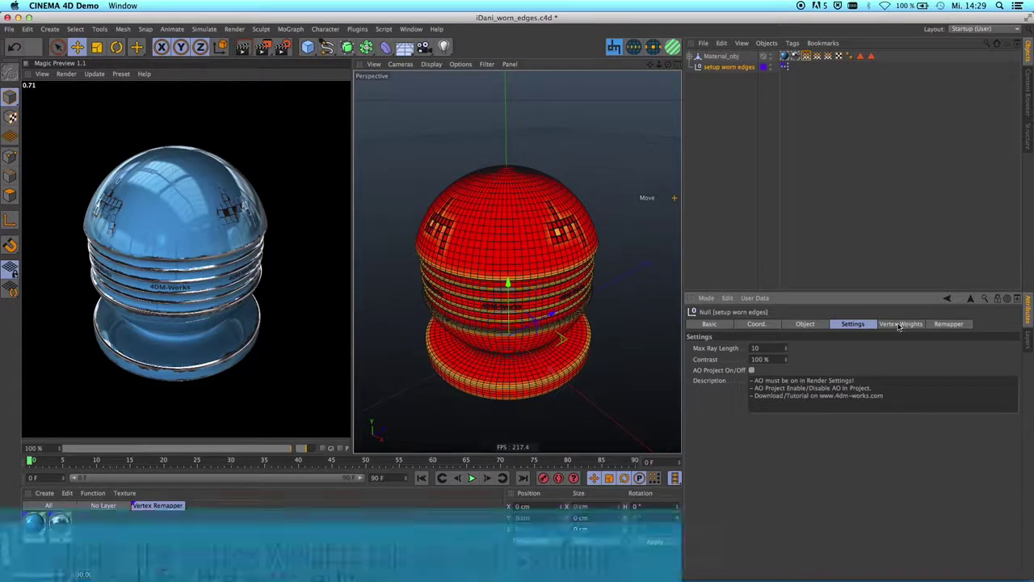
click(901, 325)
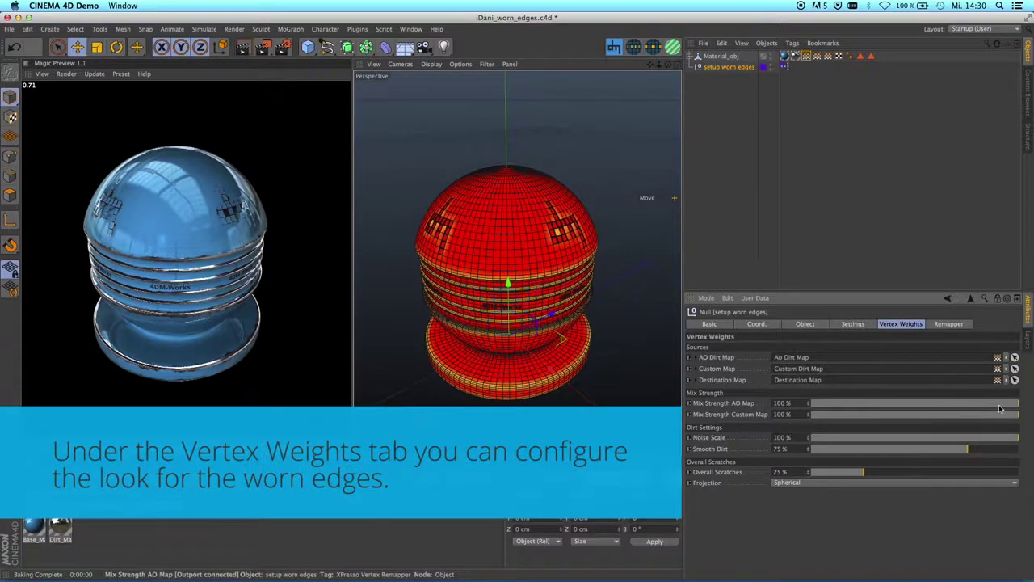
Lower the AO Map Mix Strength to compare, then return it to 100%.
mouse_move(977, 404)
mouse_down()
mouse_move(861, 406)
mouse_move(909, 406)
mouse_up()
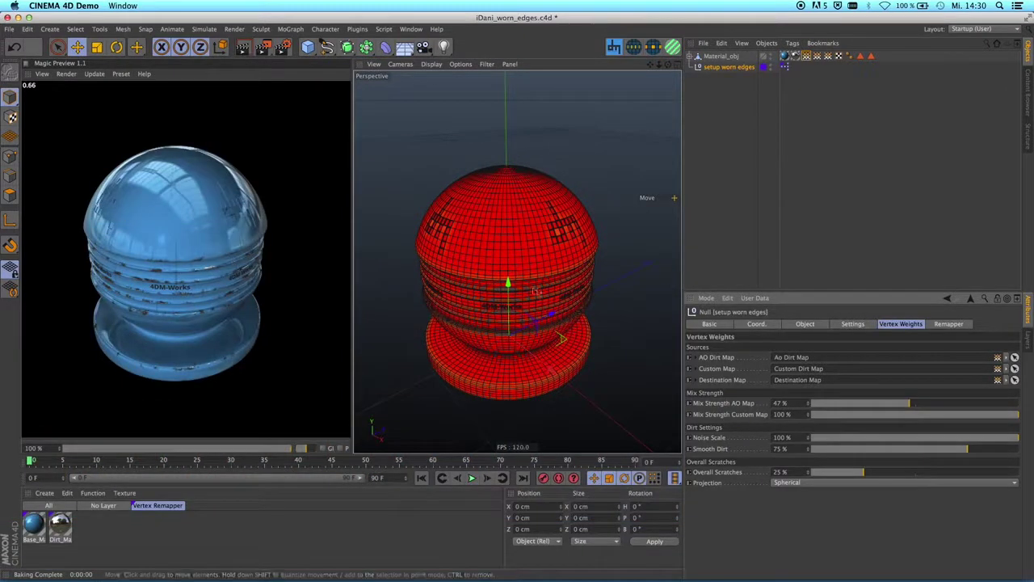
drag(911, 403, 1020, 404)
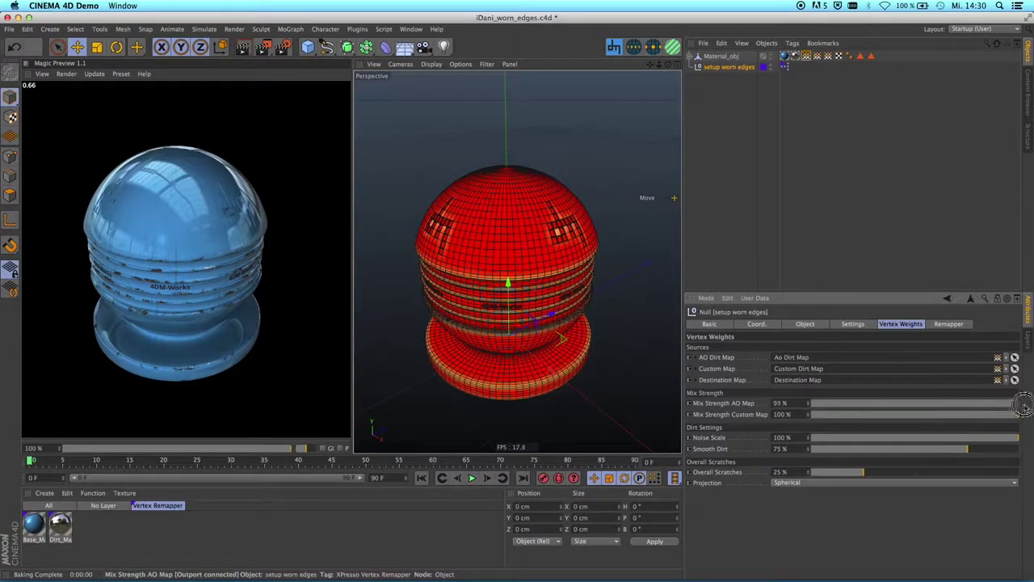
Paint extra wear strokes into the Custom Dirt Map across the sphere's upper right.
click(816, 58)
double_click(817, 59)
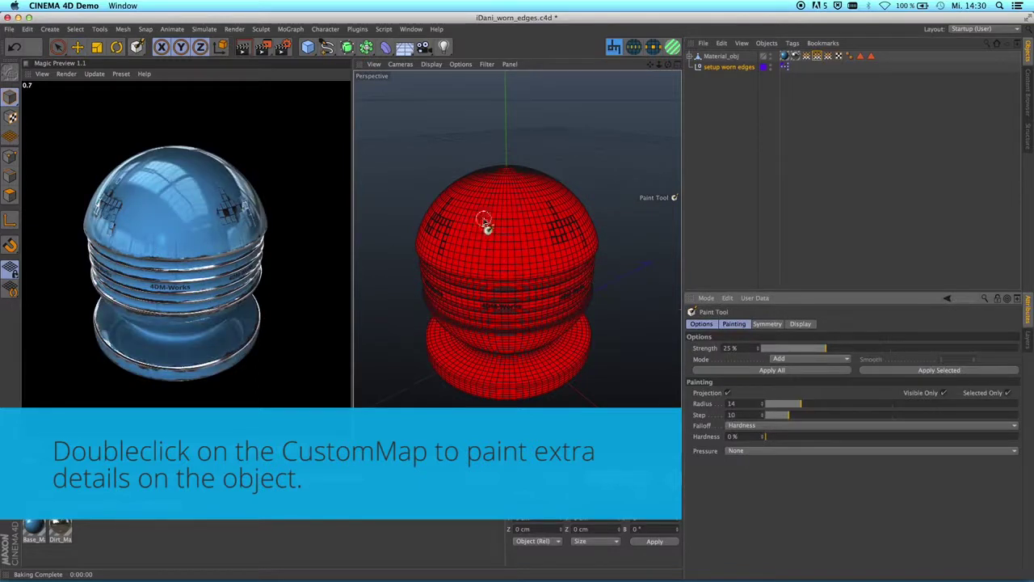
drag(485, 227, 490, 231)
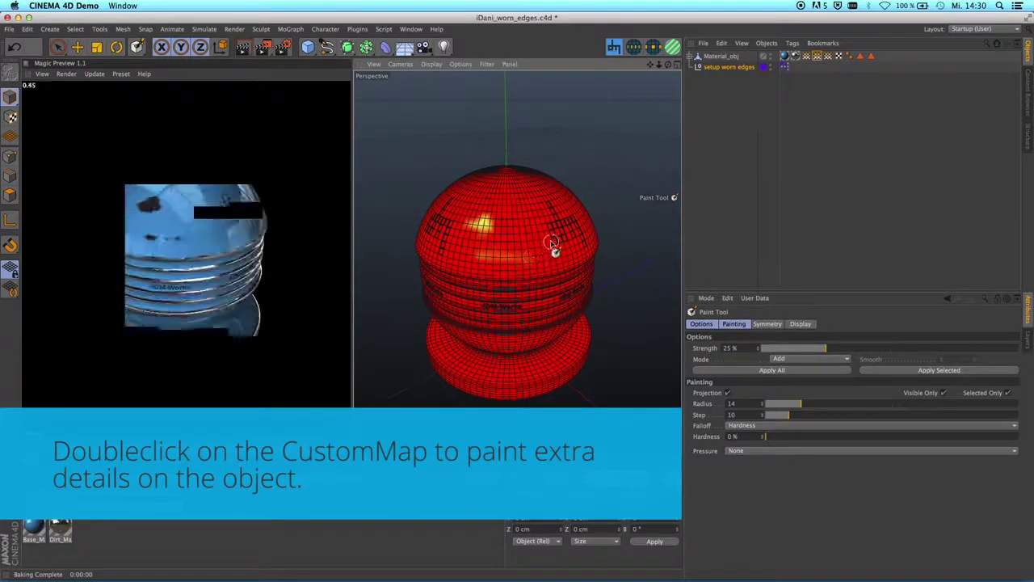
mouse_move(540, 219)
mouse_down()
mouse_move(517, 243)
mouse_move(570, 266)
mouse_up()
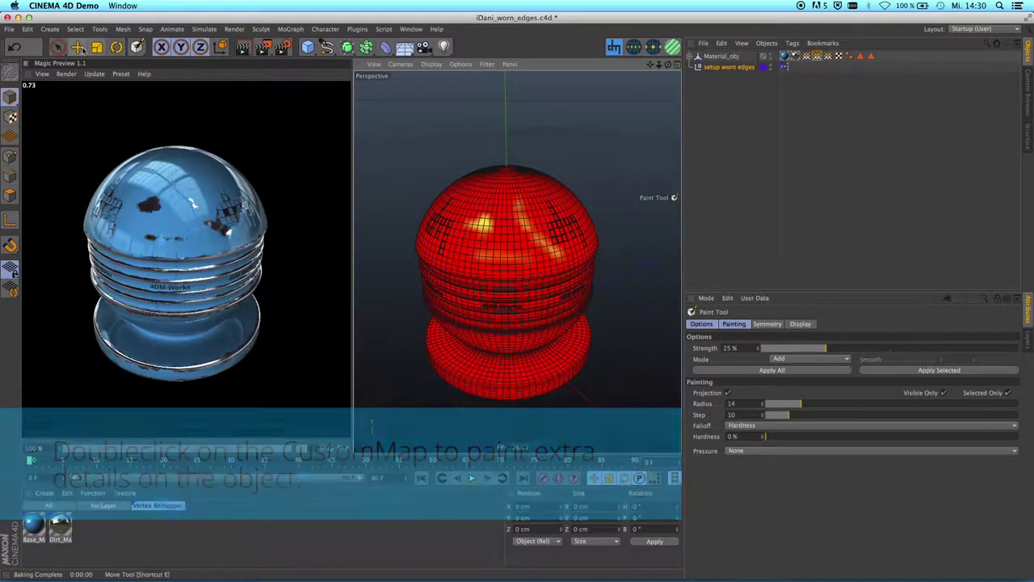
key(e)
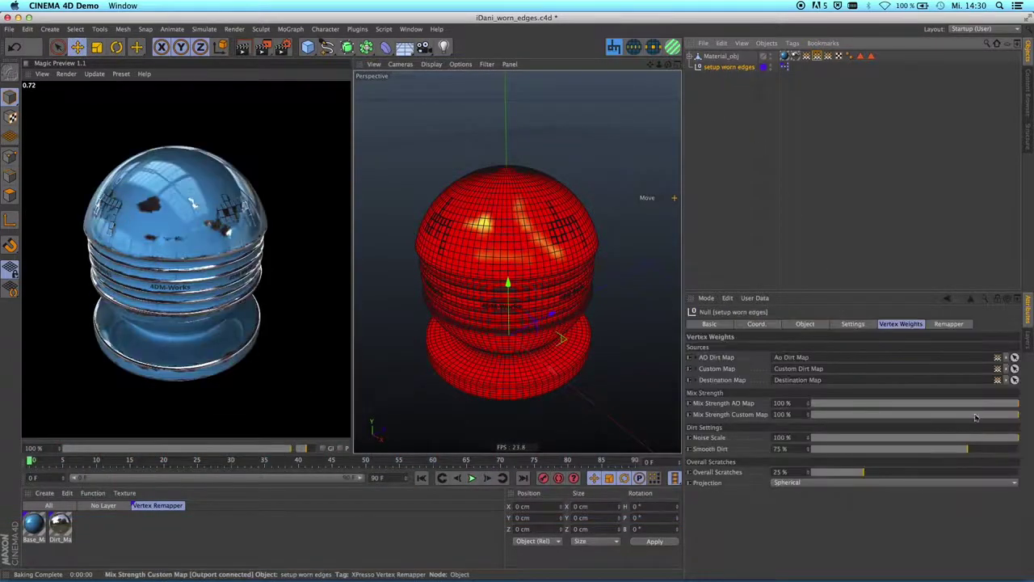
mouse_move(934, 414)
mouse_down()
mouse_move(872, 414)
mouse_move(1020, 413)
mouse_up()
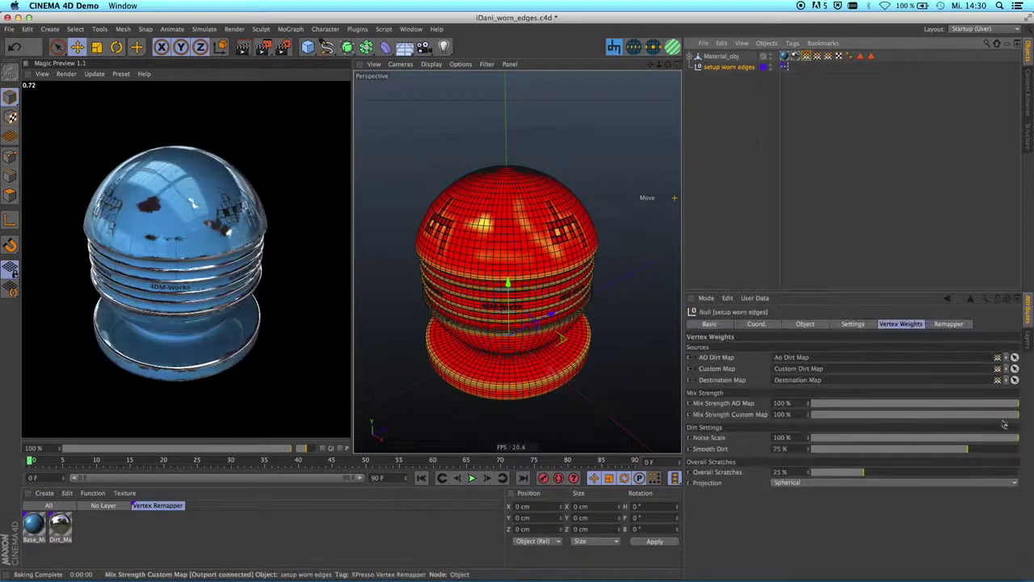
mouse_move(1005, 414)
mouse_down()
mouse_move(979, 414)
mouse_move(1020, 414)
mouse_up()
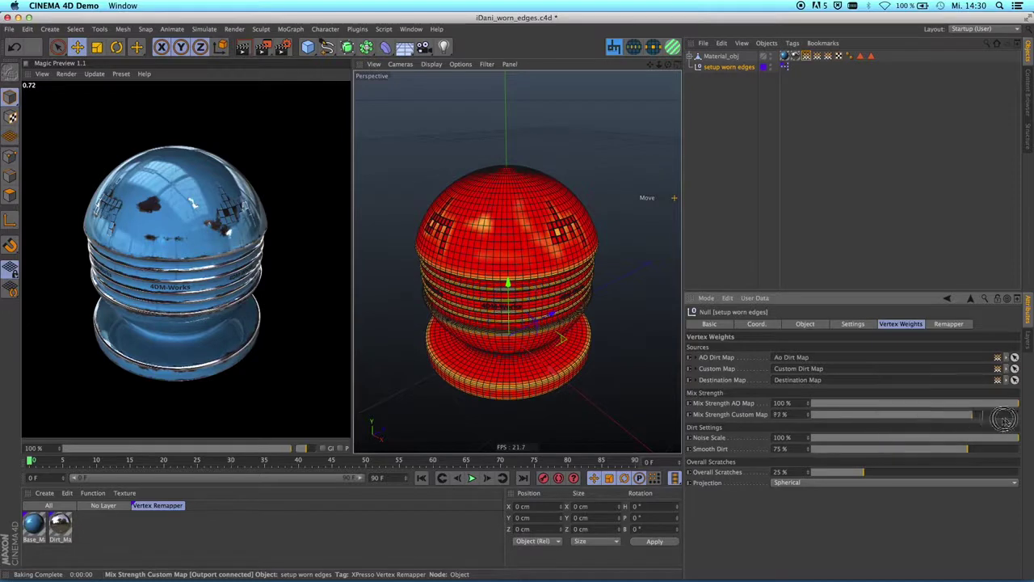
click(745, 402)
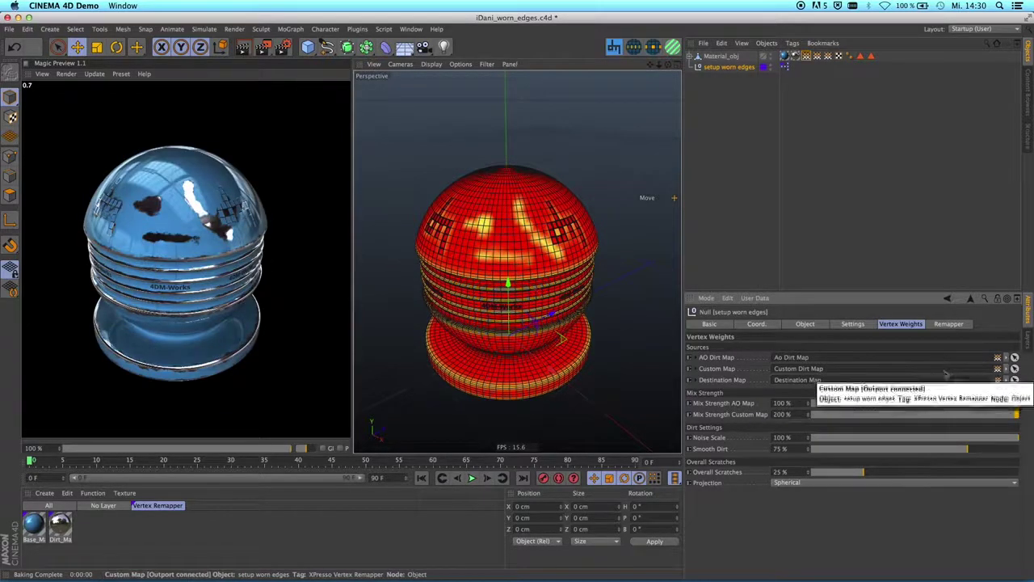
mouse_move(1007, 415)
mouse_down()
mouse_move(946, 416)
mouse_move(1020, 414)
mouse_up()
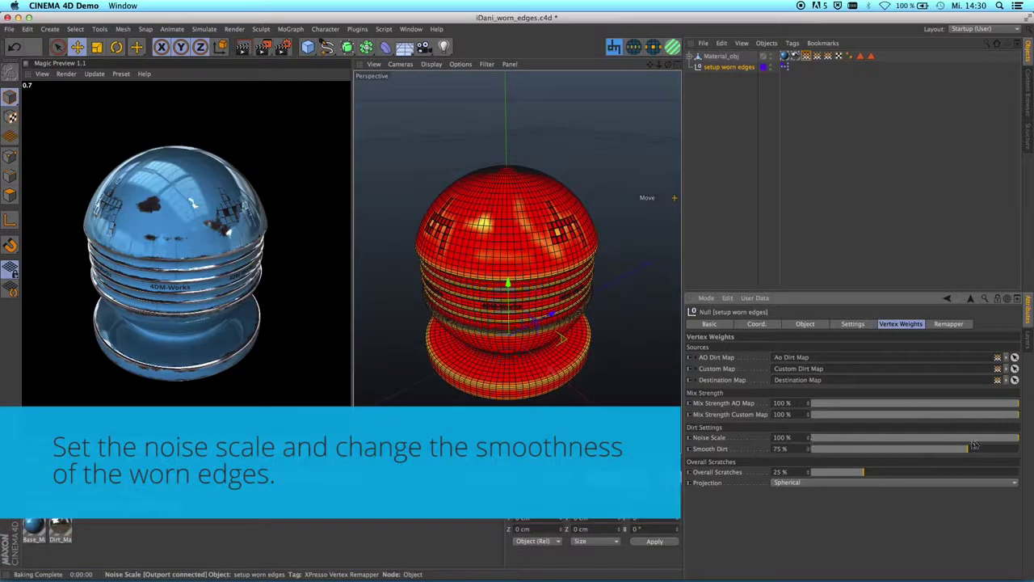
Try Noise Scale at 18% and 300%, then settle it back at 100%.
drag(996, 436, 879, 438)
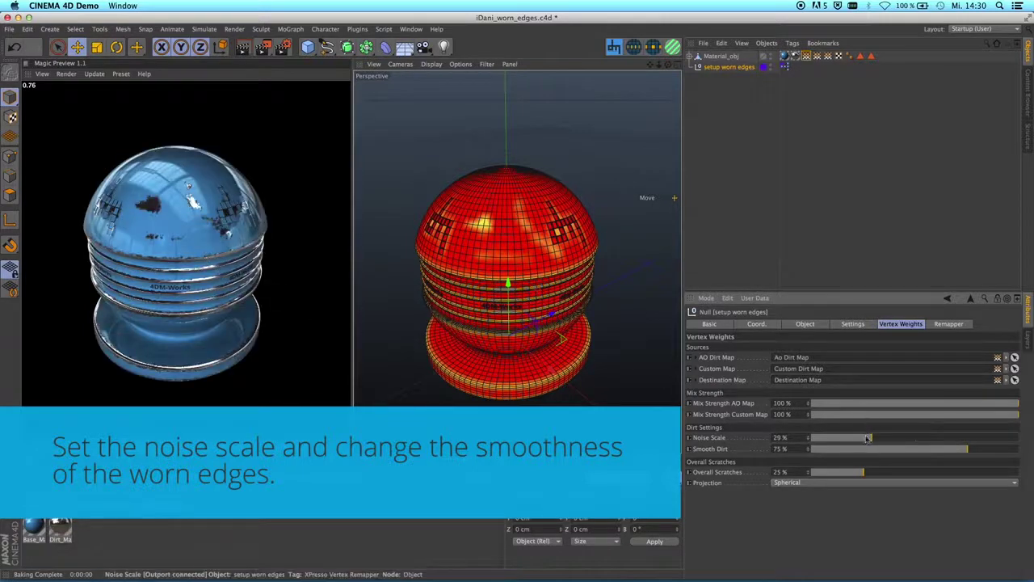
drag(859, 437, 848, 439)
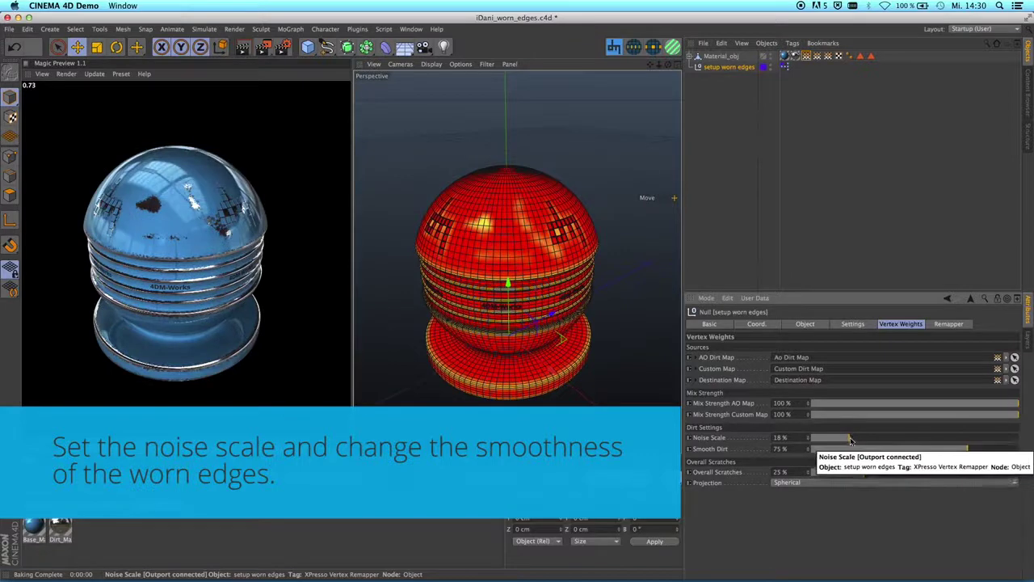
drag(848, 442, 1020, 437)
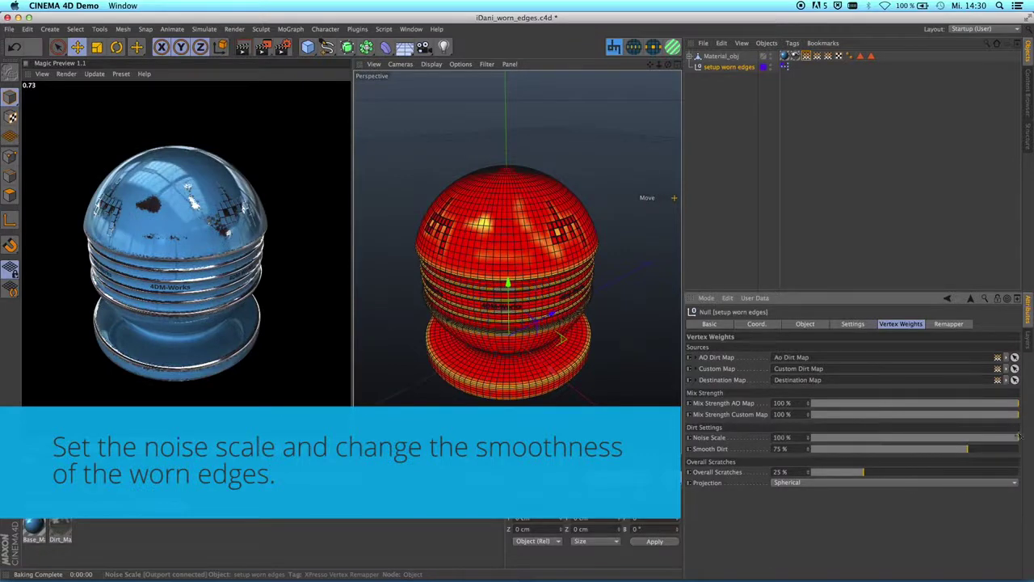
text(300)
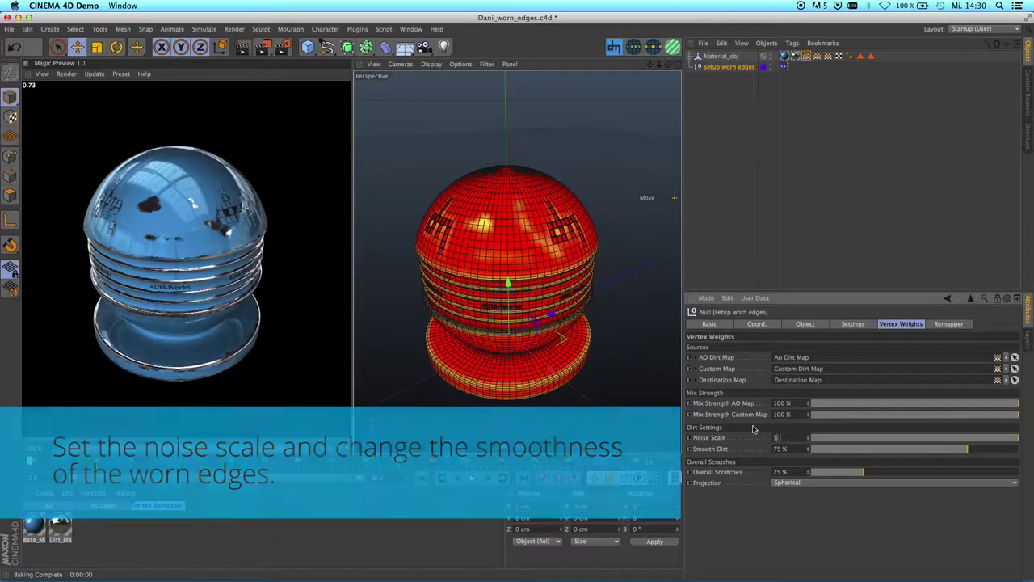
key(Return)
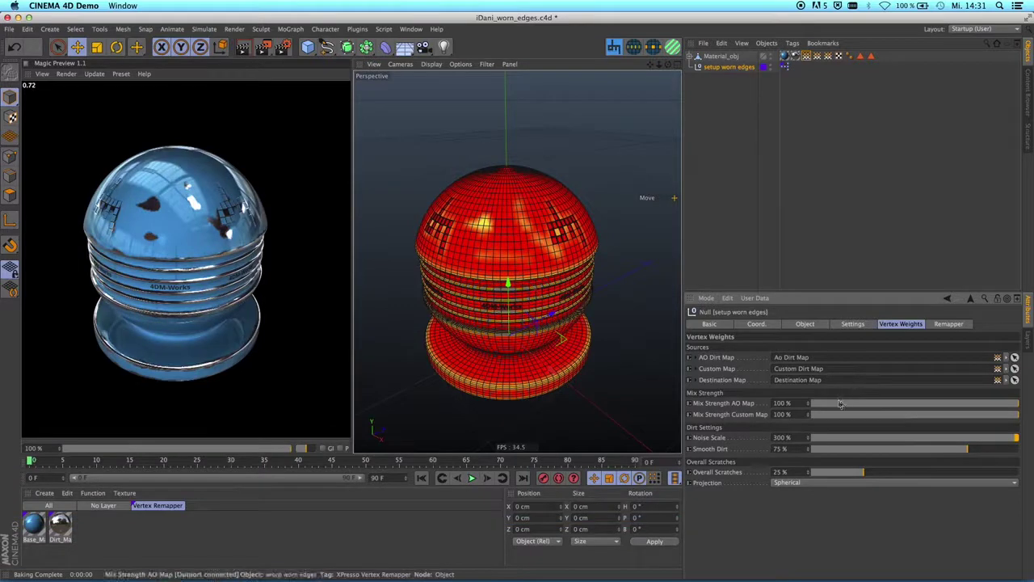
key(super+z)
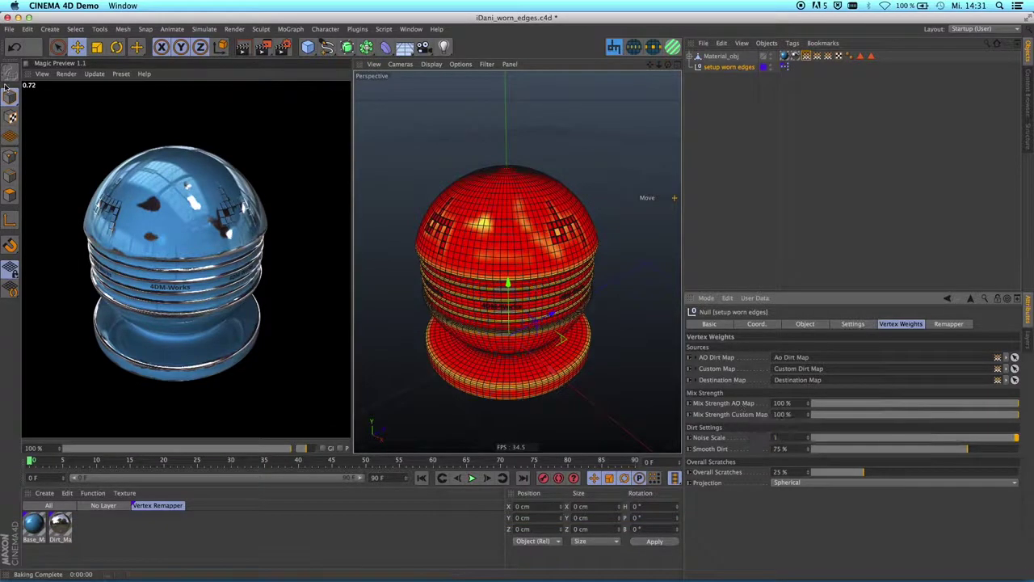
key(Return)
Lower Smooth Dirt, then raise it back toward full smoothness.
scroll(599, 279, up, 2)
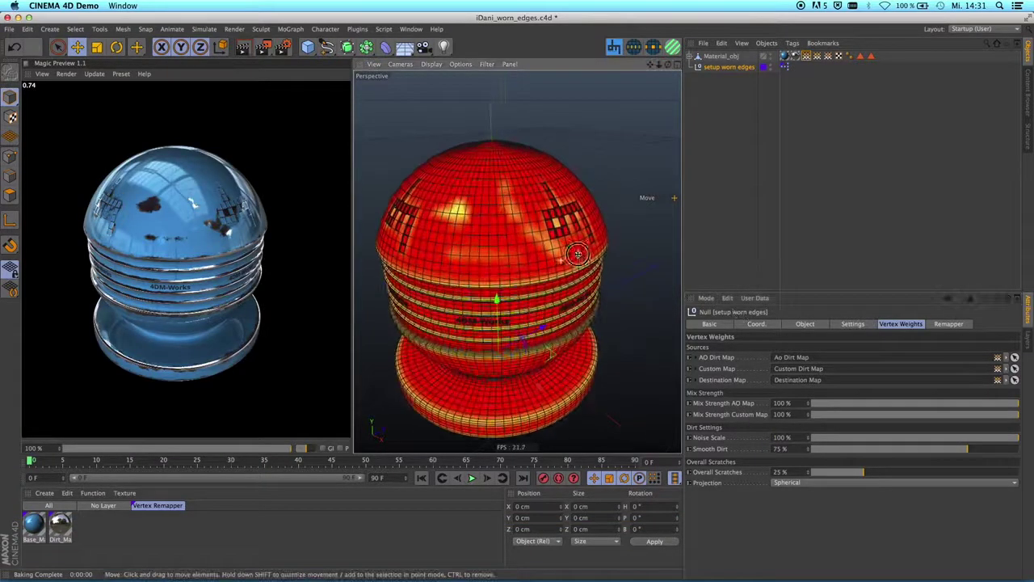
scroll(574, 294, up, 2)
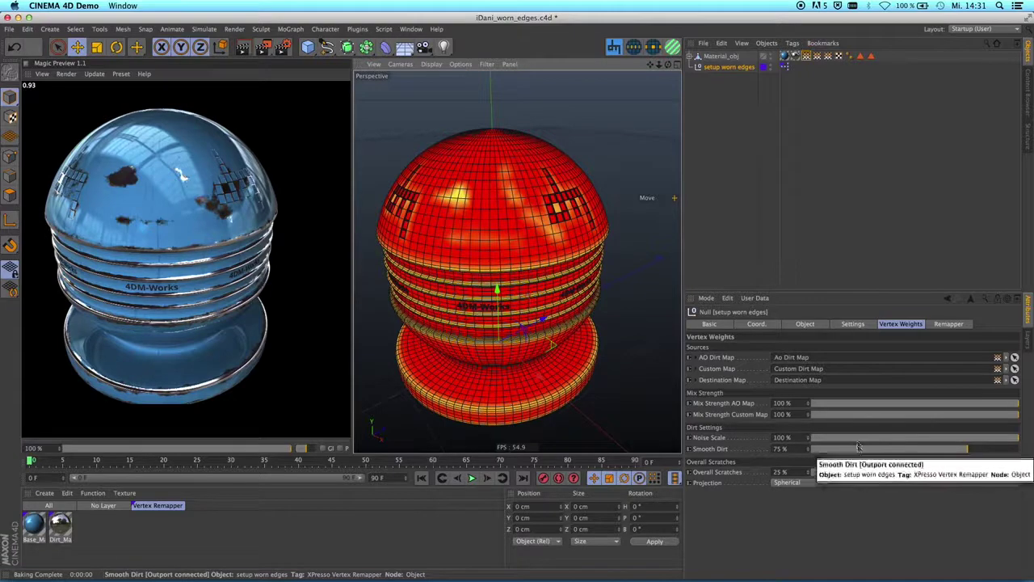
drag(927, 449, 856, 452)
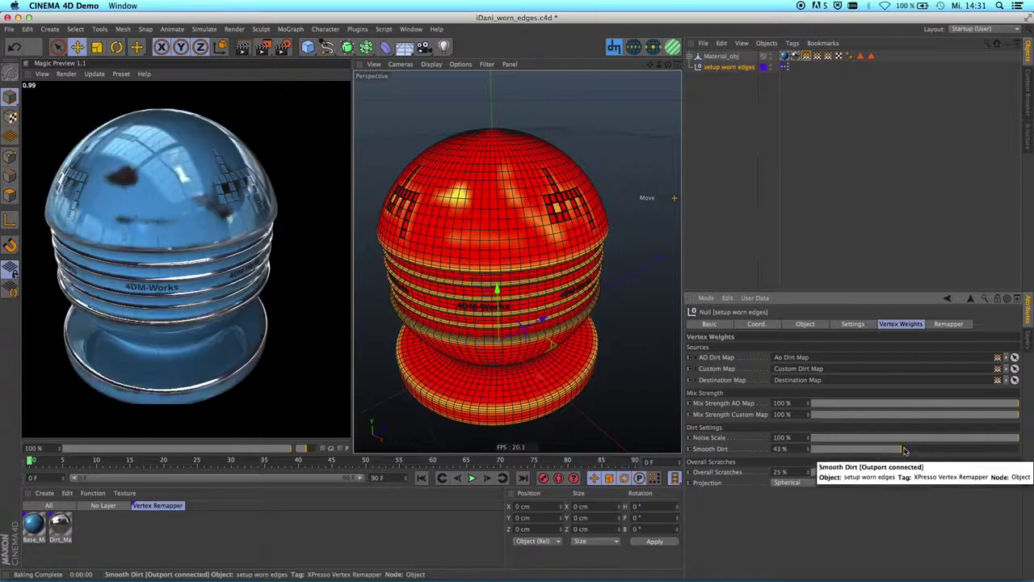
drag(902, 450, 975, 447)
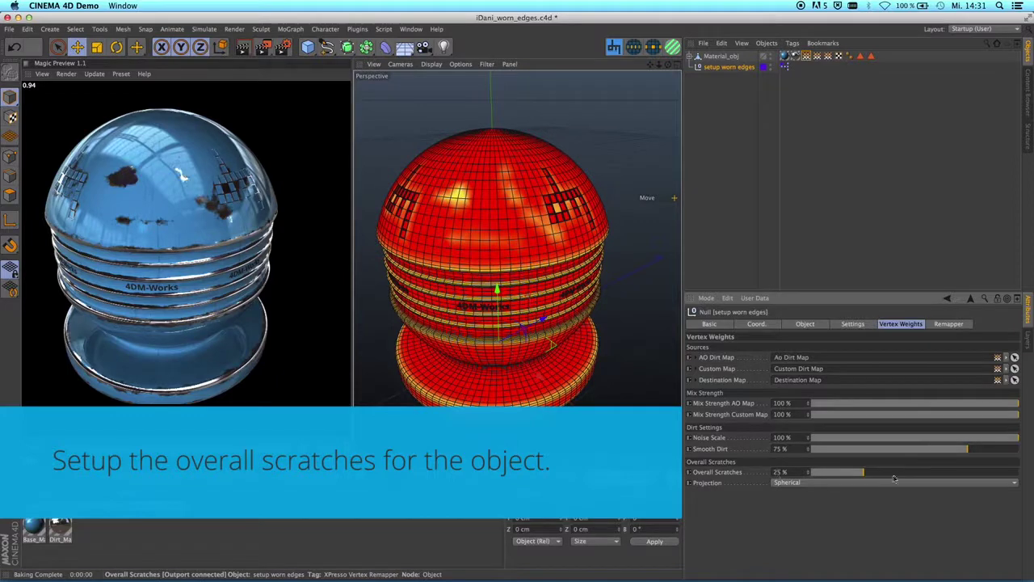
Test a higher Overall Scratches amount, then set the scratch projection to Cubic.
drag(863, 473, 948, 469)
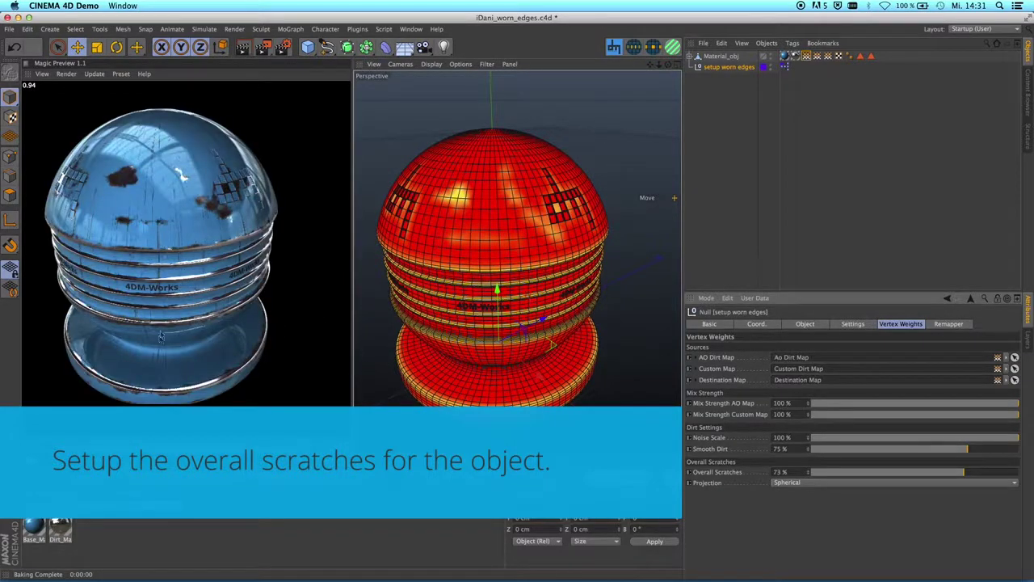
click(787, 482)
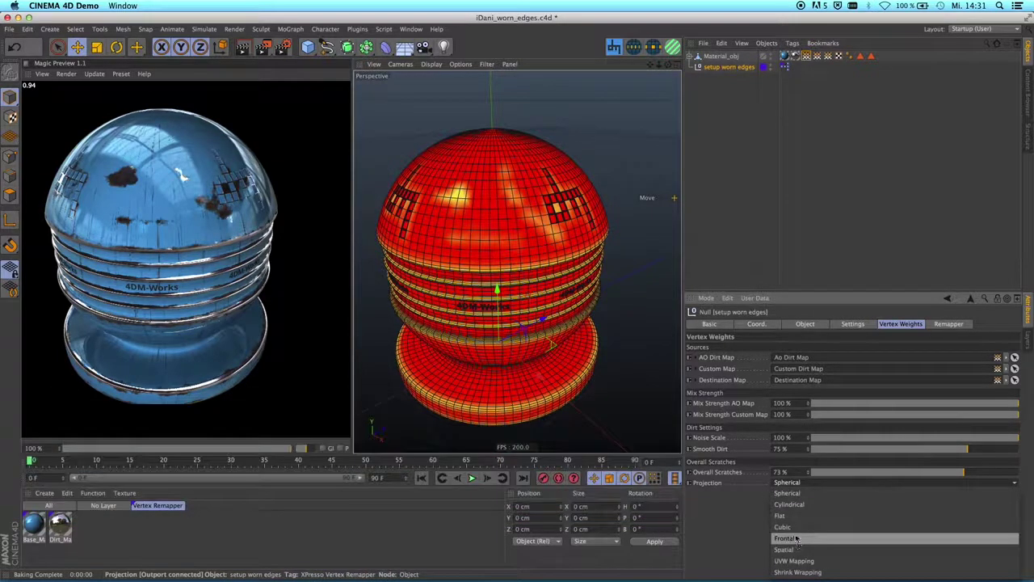
click(796, 526)
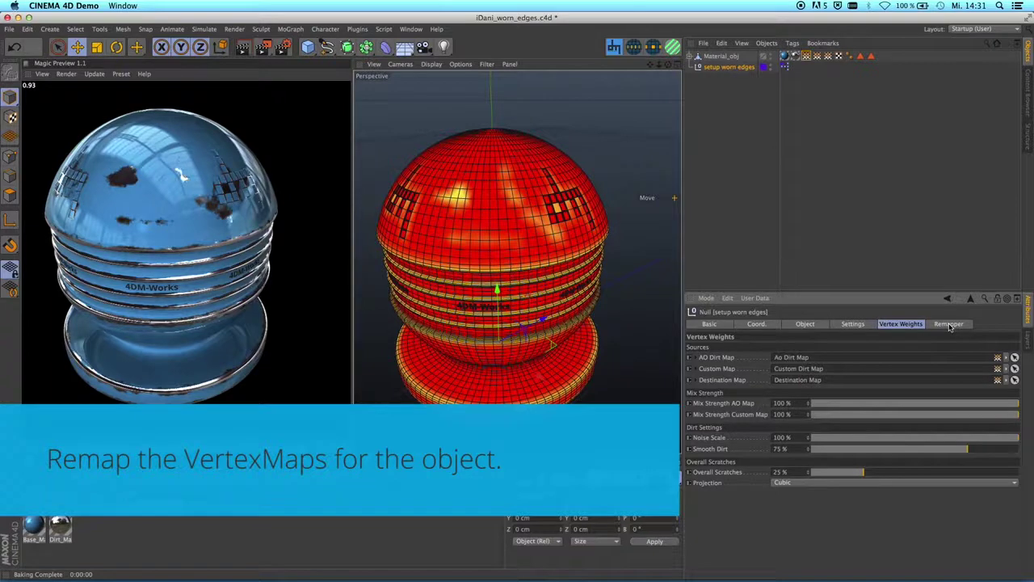
In the Remapper, reshape Remap A into a steep rising line and lift Remap B's low point.
click(950, 325)
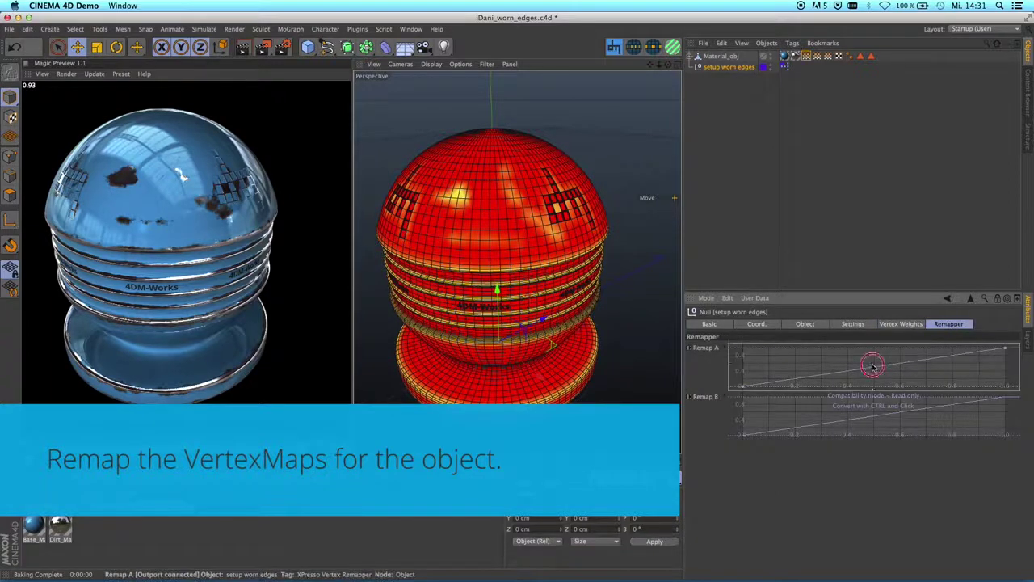
click(873, 366)
click(743, 375)
drag(742, 376, 740, 385)
mouse_move(1004, 351)
mouse_down()
mouse_move(798, 351)
mouse_move(815, 338)
mouse_up()
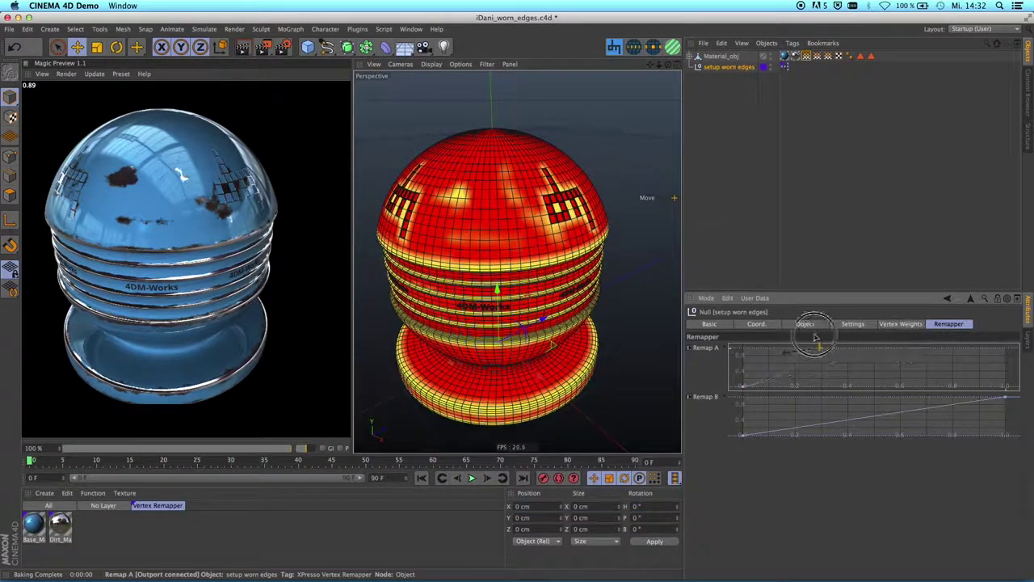
mouse_move(815, 338)
mouse_down()
mouse_move(933, 339)
mouse_move(842, 343)
mouse_up()
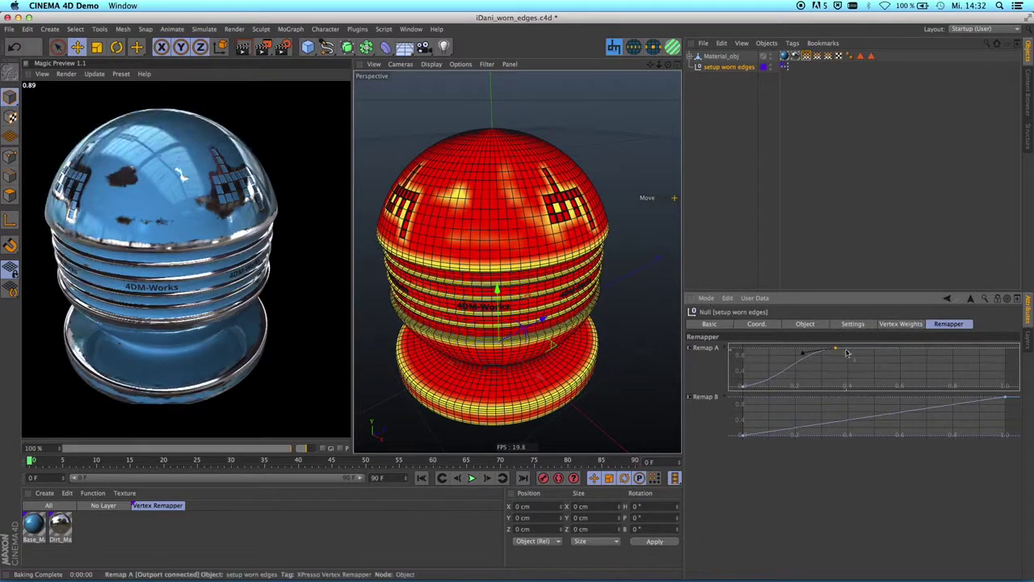
drag(837, 351, 1006, 348)
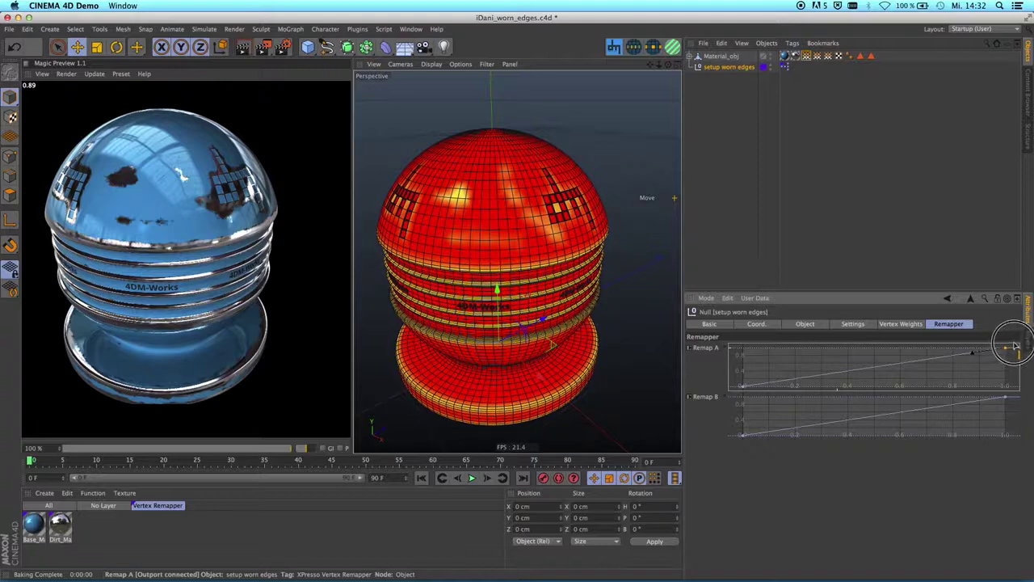
mouse_move(742, 434)
mouse_down()
mouse_move(742, 422)
mouse_move(741, 434)
mouse_up()
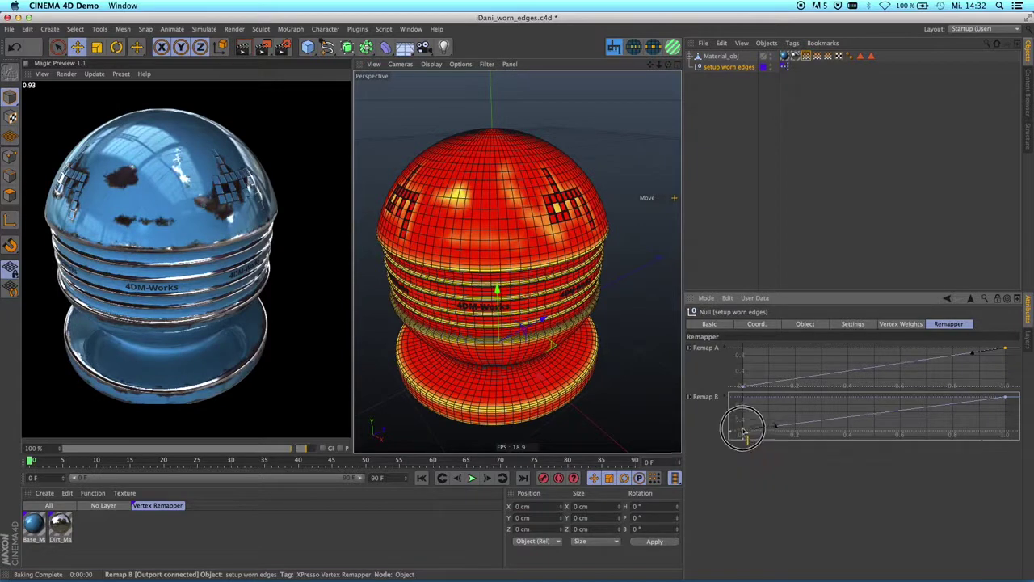
Try shifting Remap B's end points, then restore it to a straight rising line like Remap A.
drag(744, 433, 741, 429)
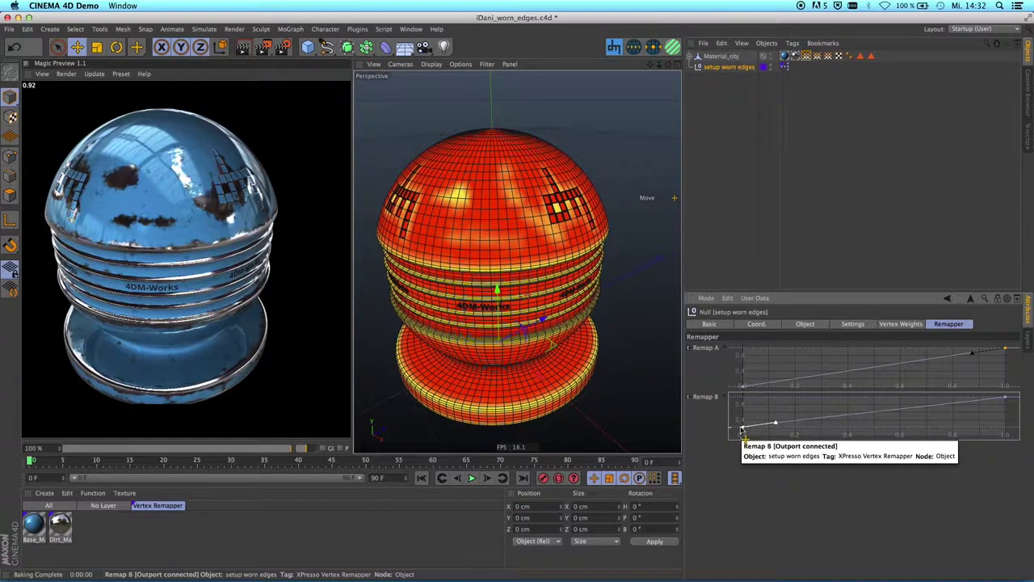
drag(741, 429, 741, 433)
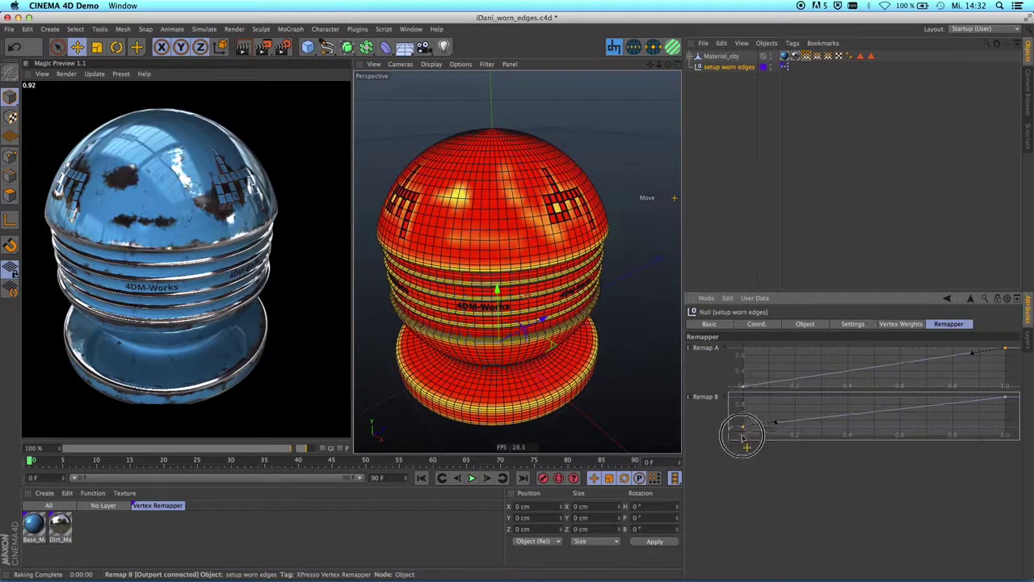
drag(1008, 399, 862, 394)
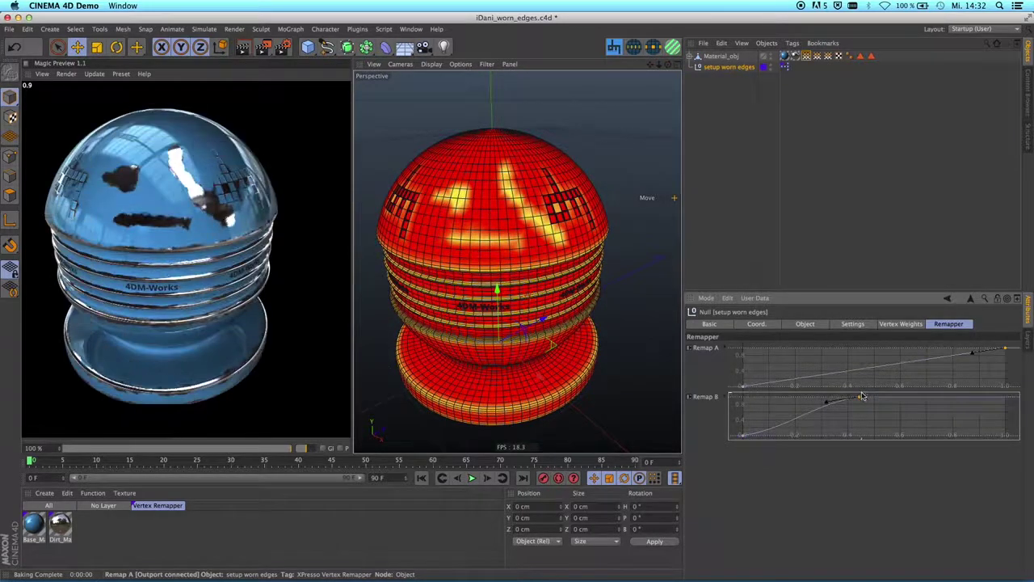
drag(860, 400, 1008, 396)
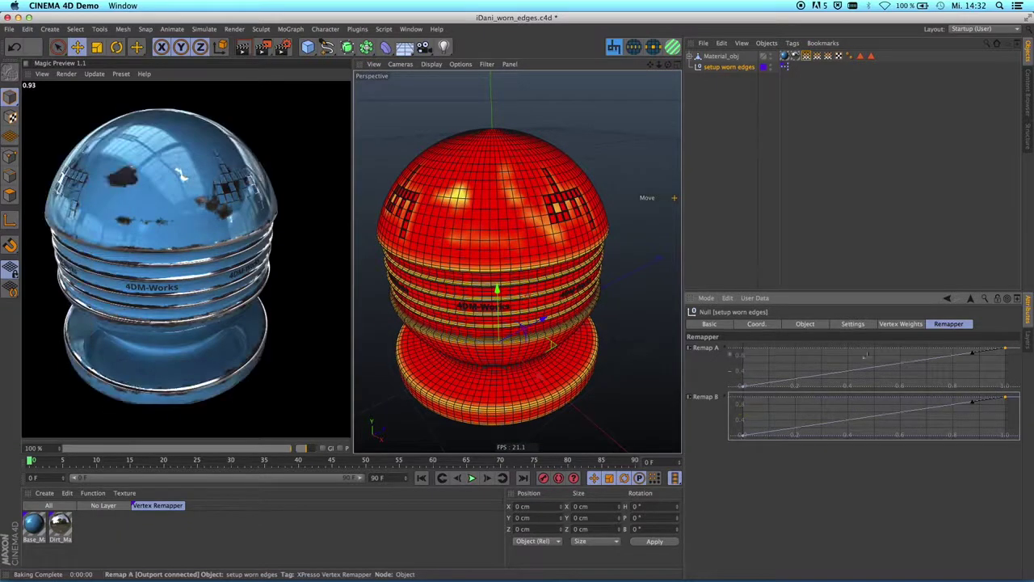
click(892, 325)
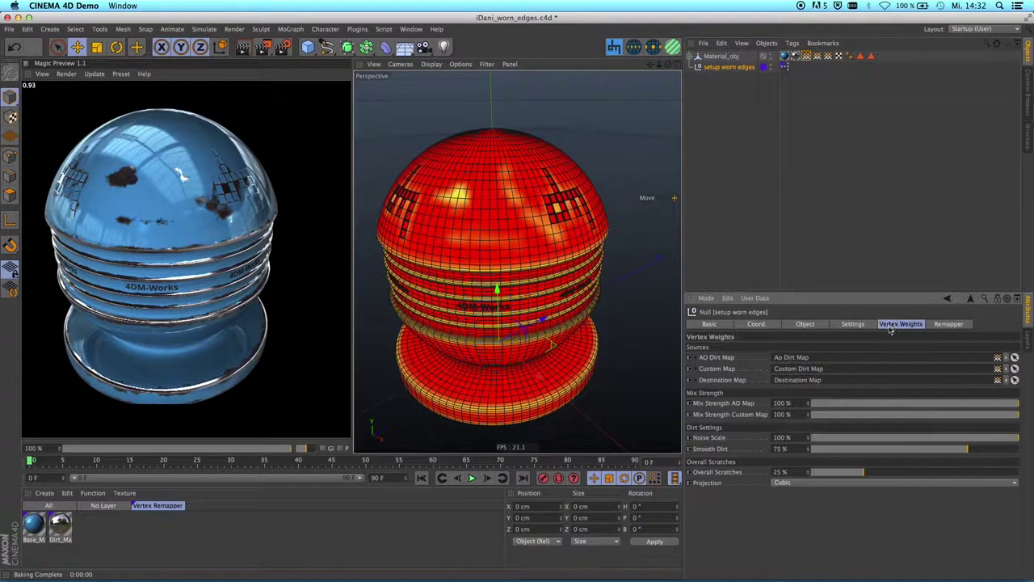